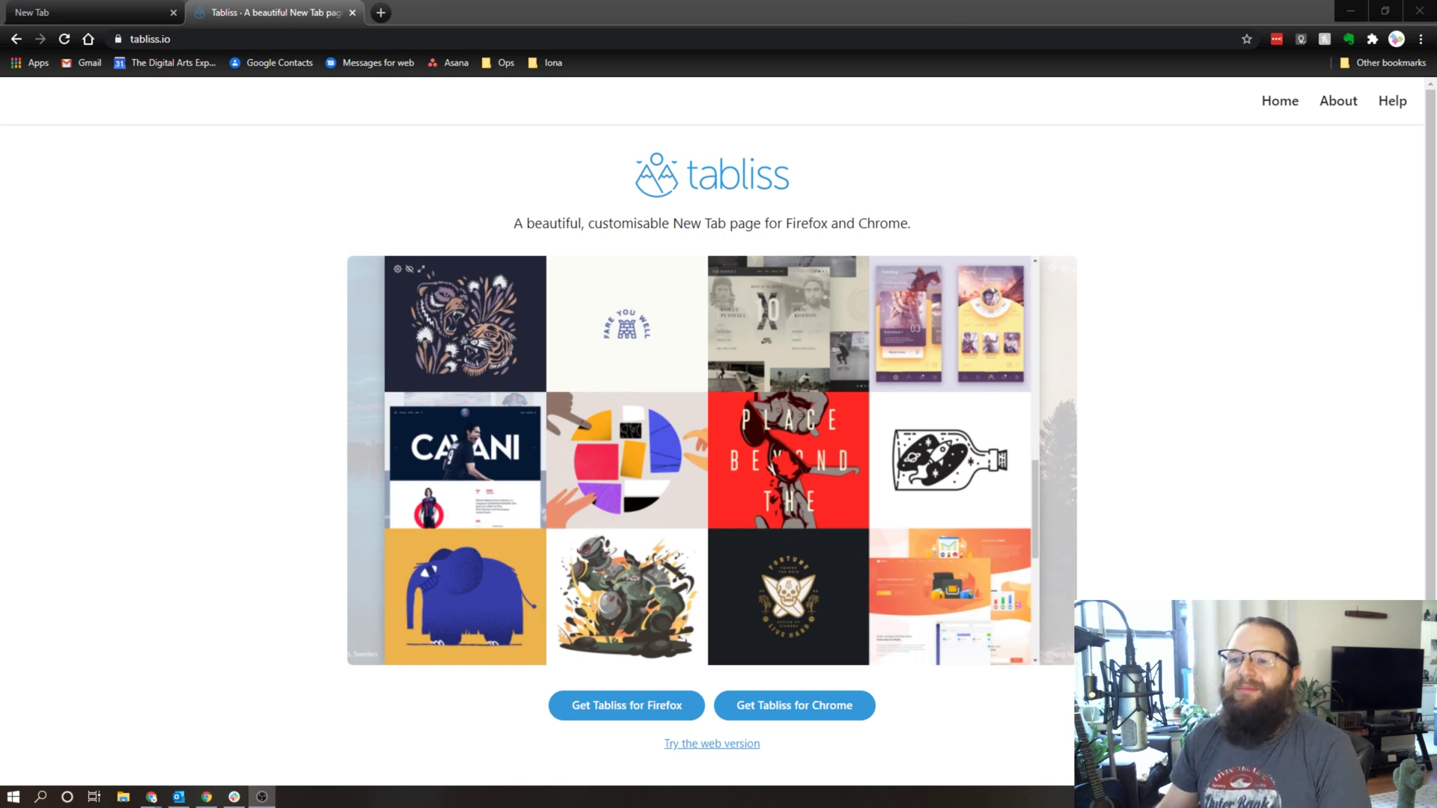
left_click(56, 13)
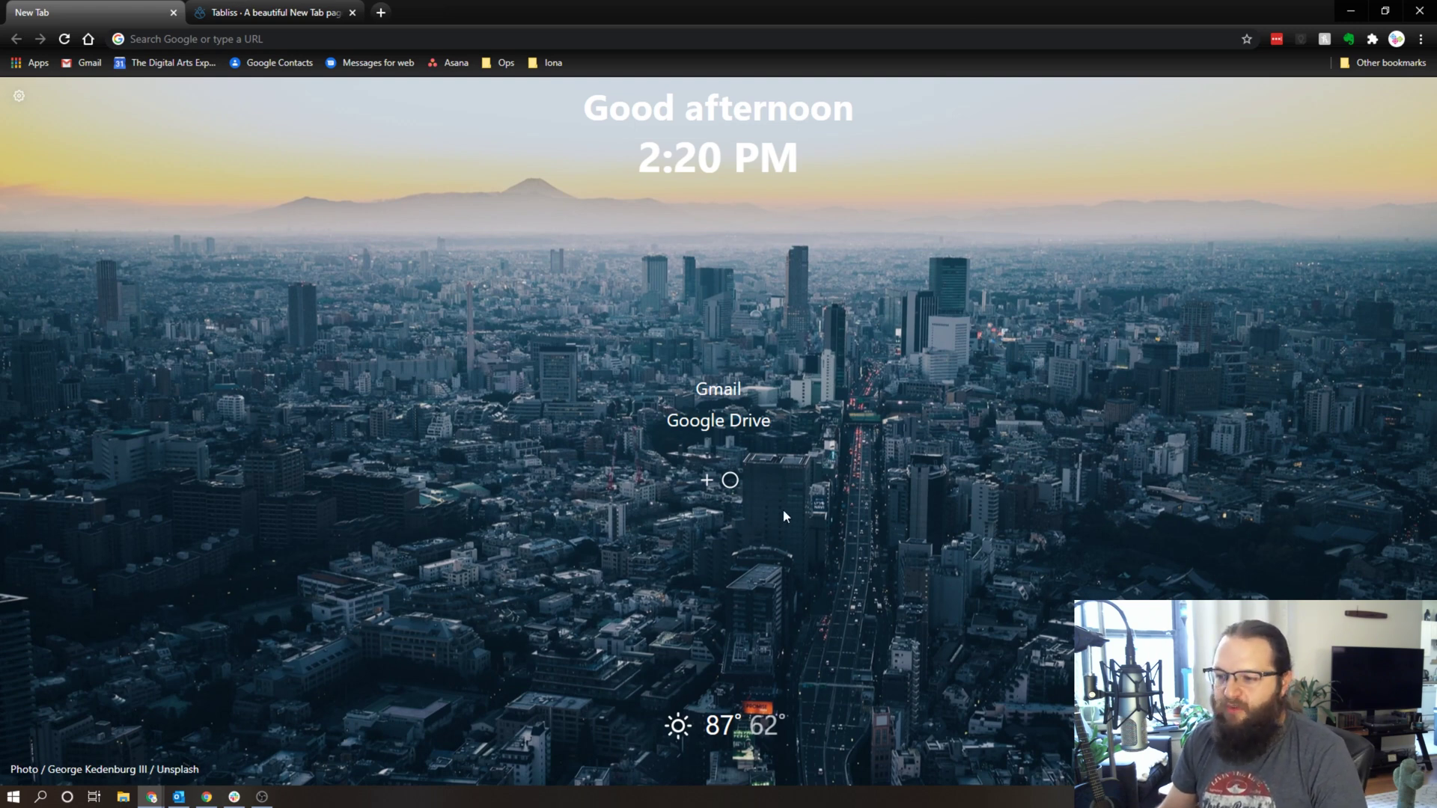
- Add a 'Zero Inbox' to-do, then check it off in a freshly opened new tab
left_click(706, 480)
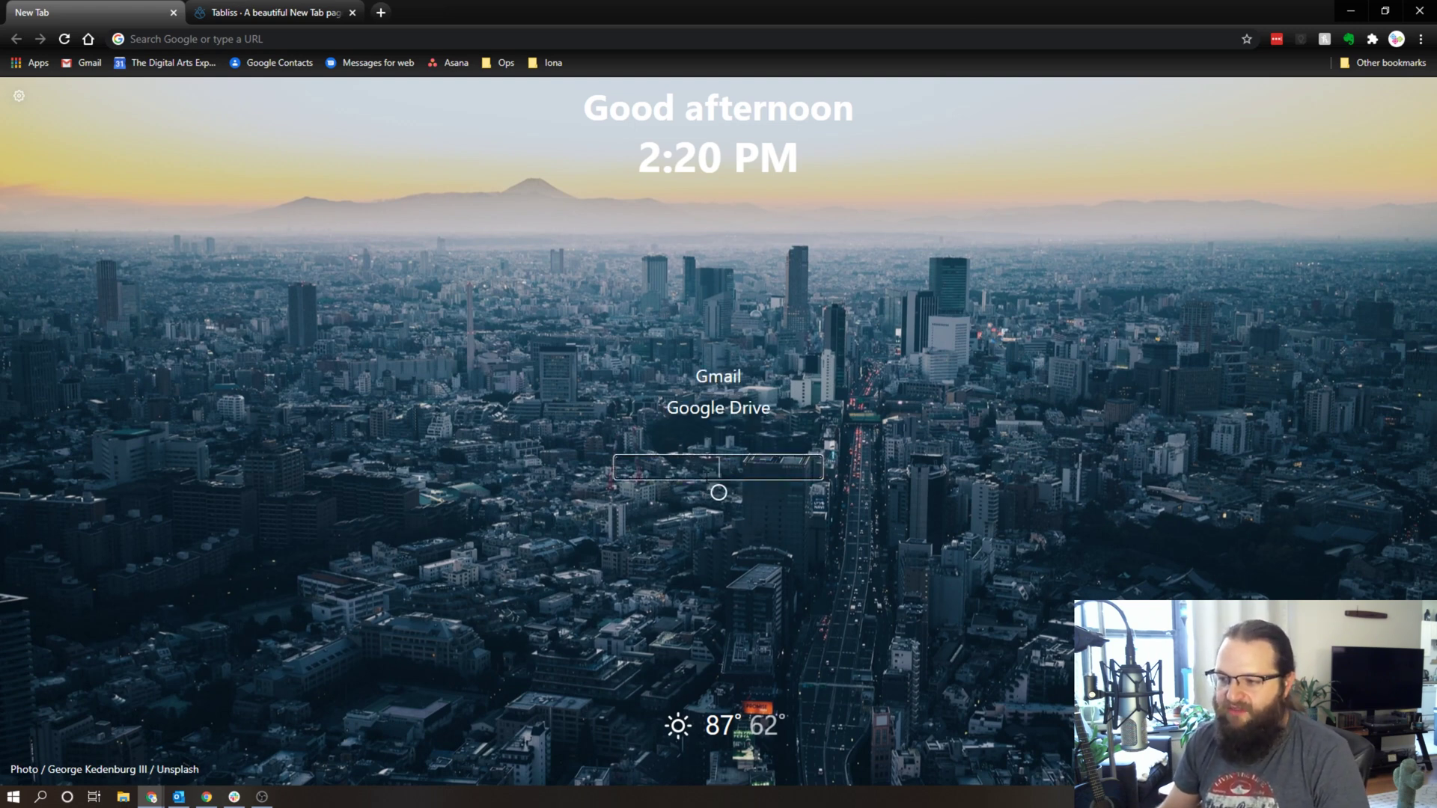
type("Z")
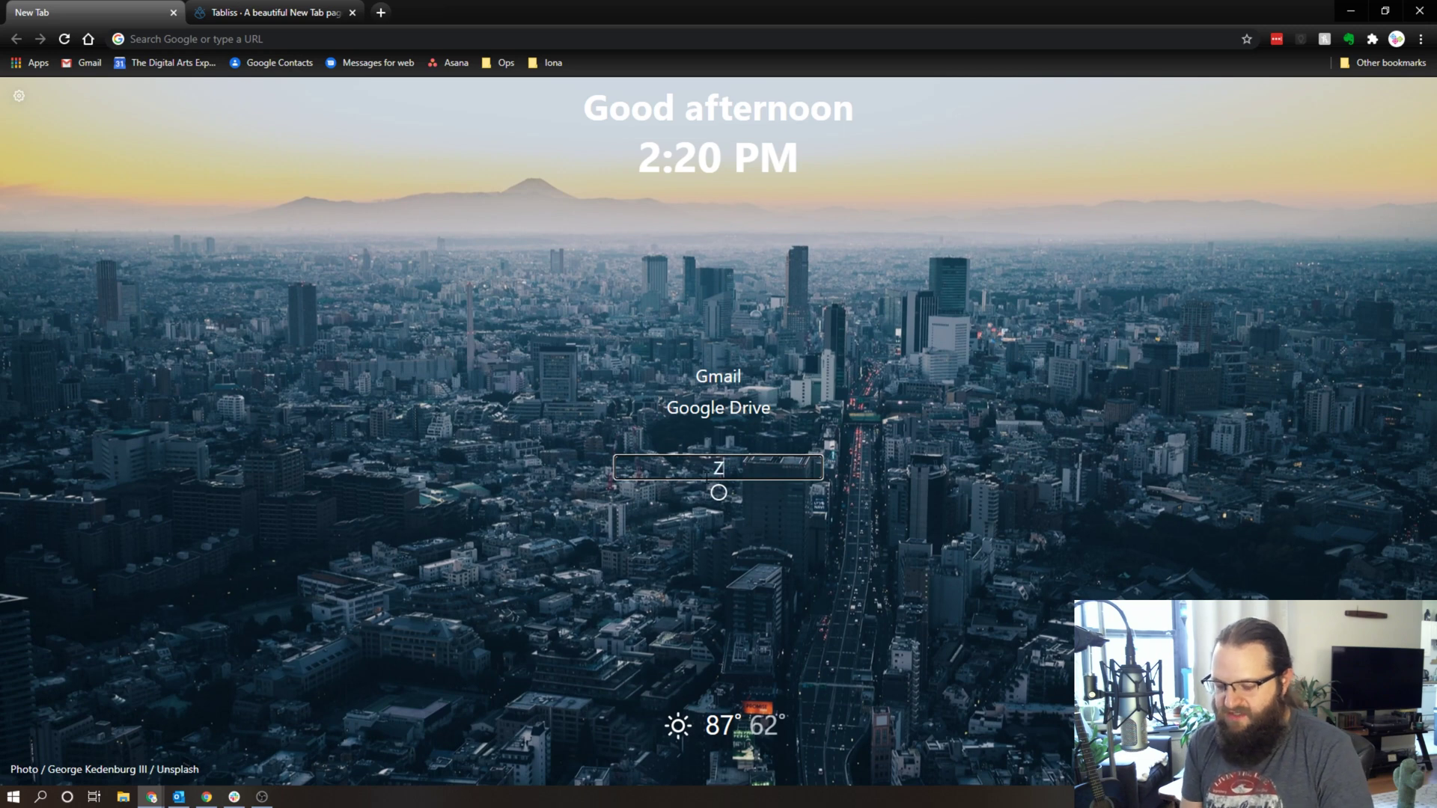
type("ero Inbox")
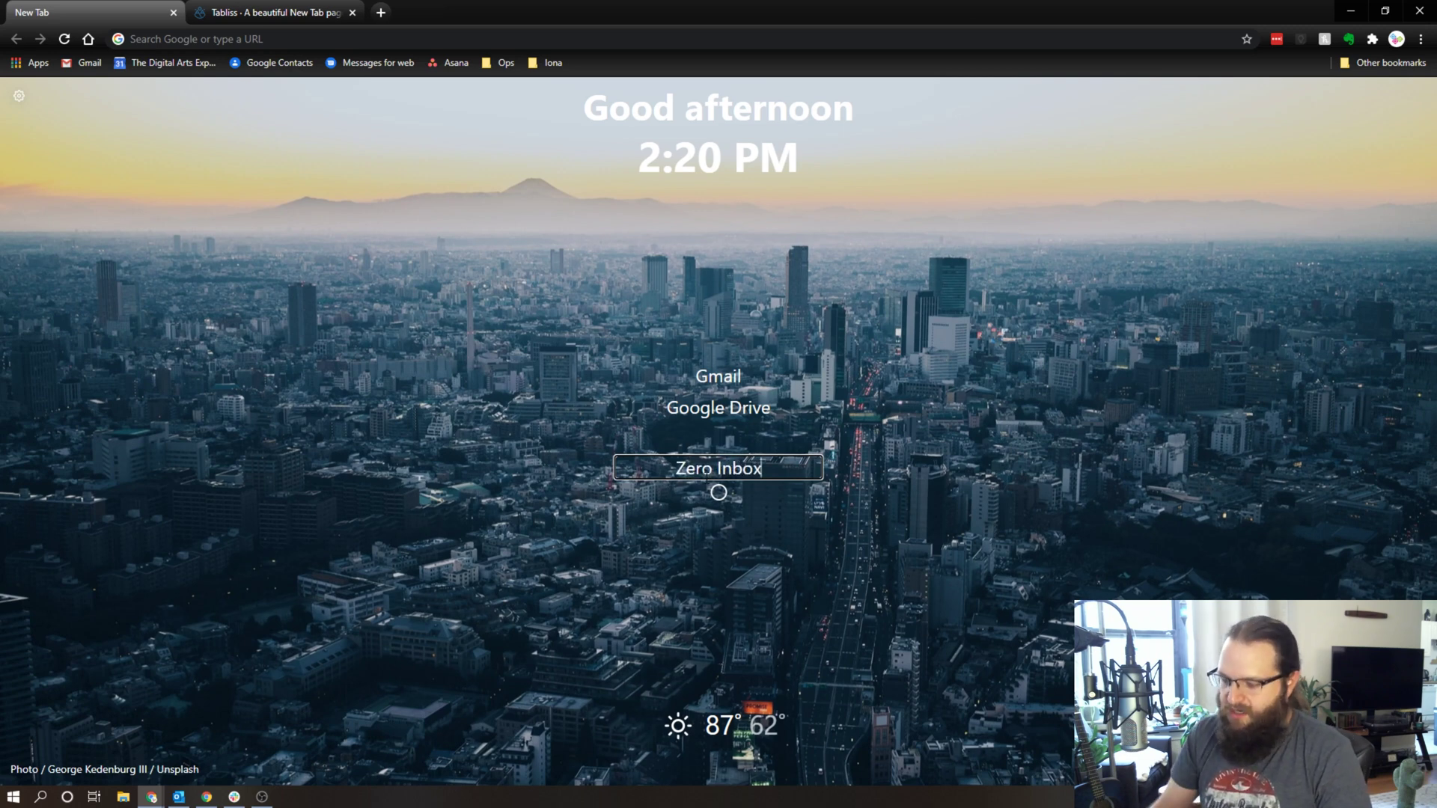
key("Return")
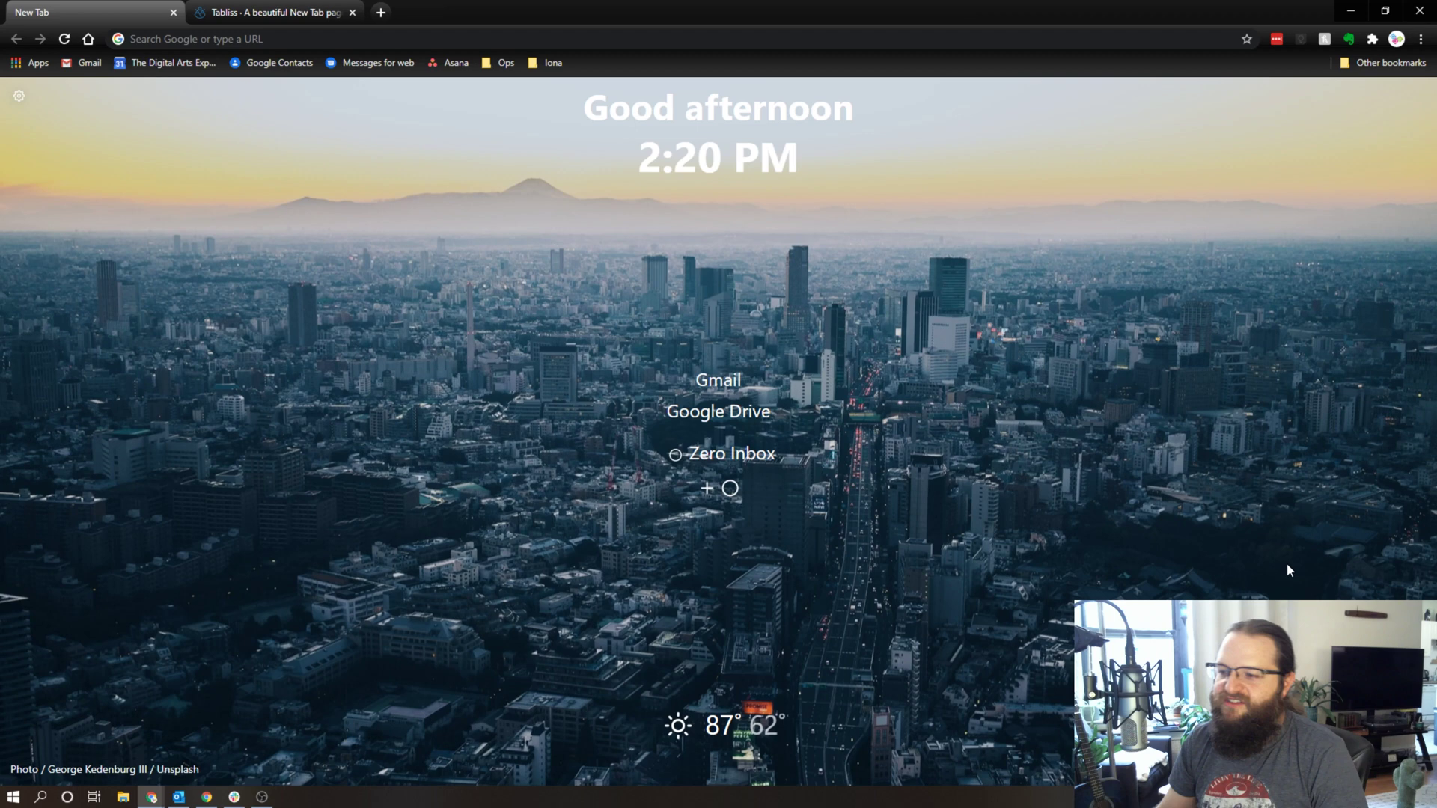
left_click(380, 12)
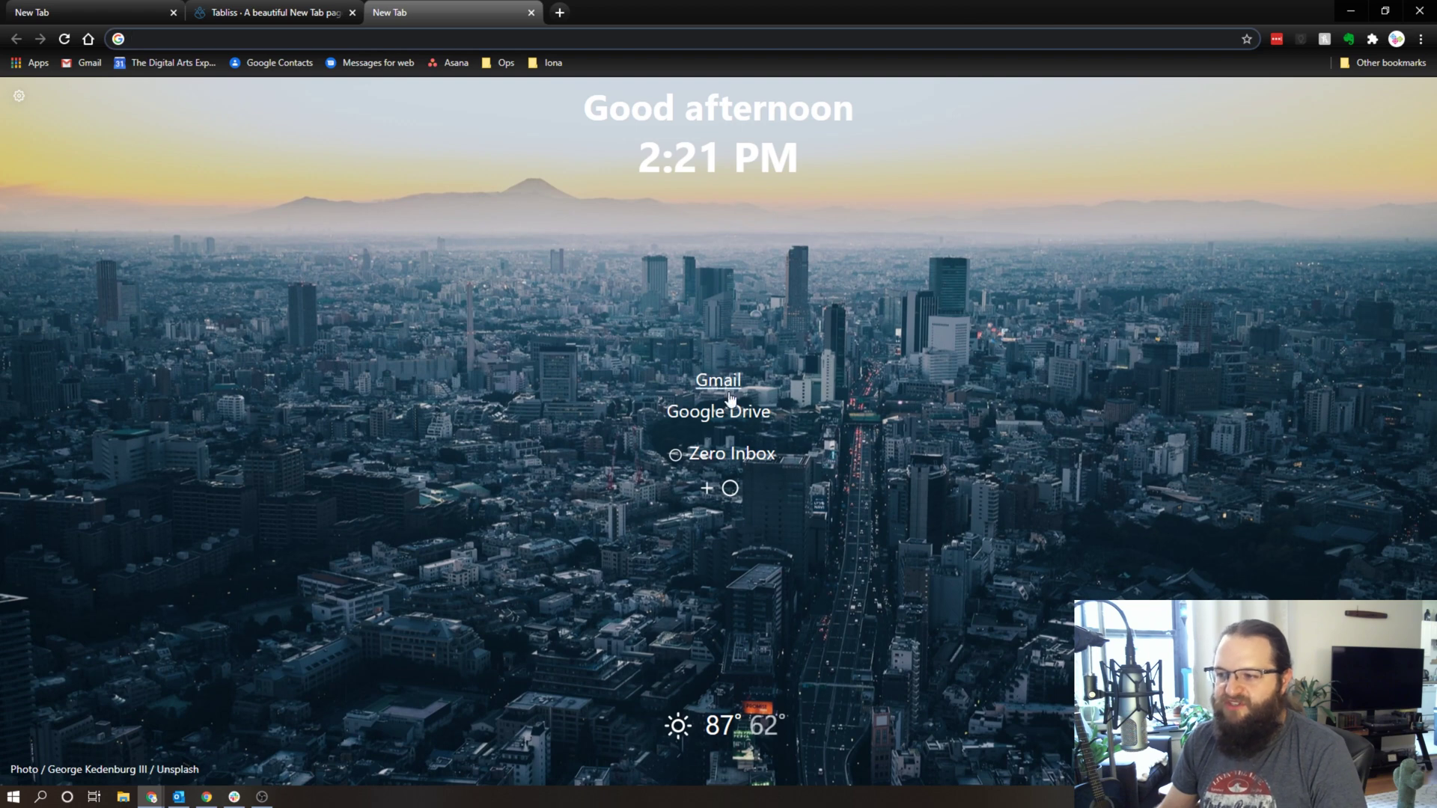
left_click(679, 456)
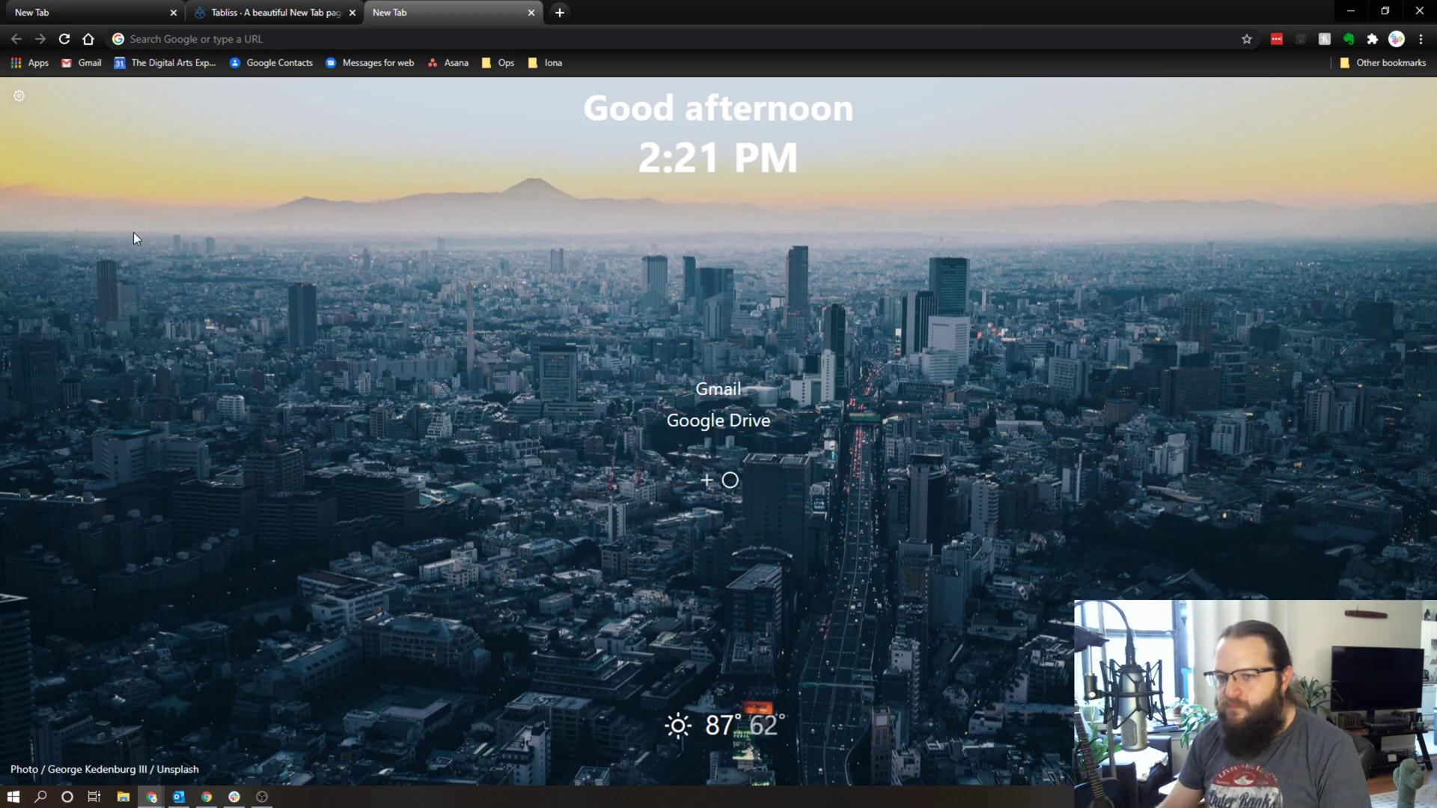
- Open Tabliss settings, keep Unsplash photos changing every 15 minutes, and scroll to the widget list
left_click(19, 96)
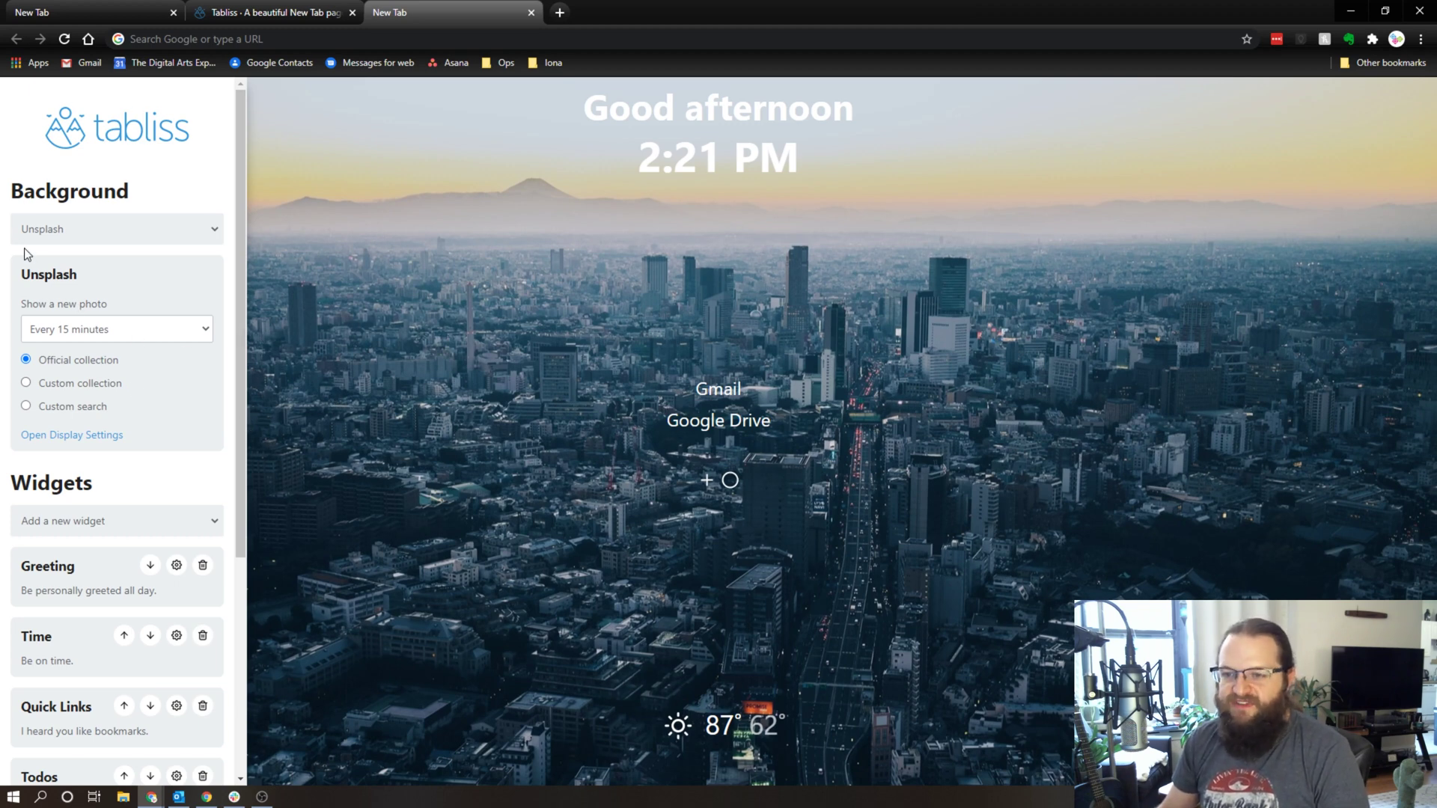
left_click(105, 238)
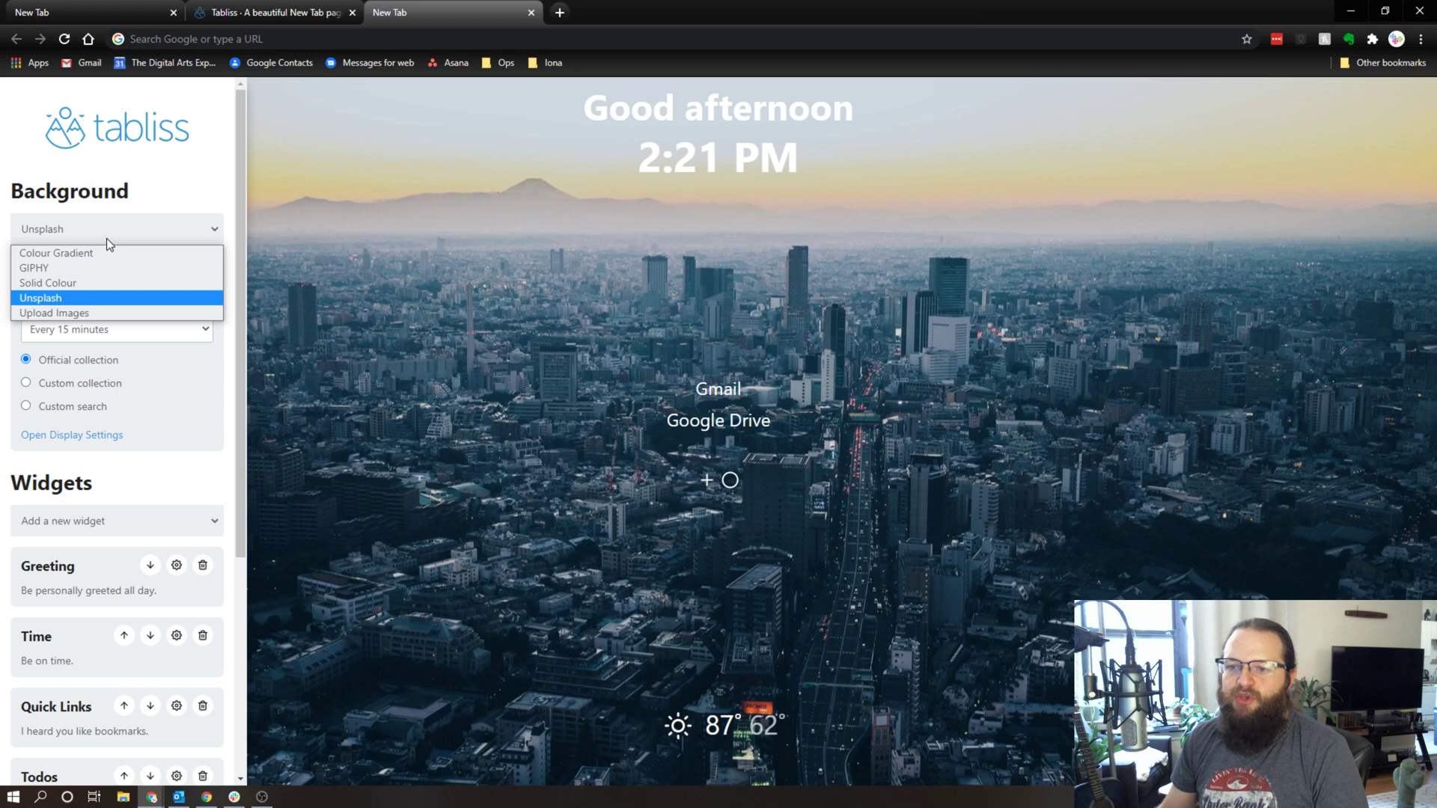
left_click(93, 297)
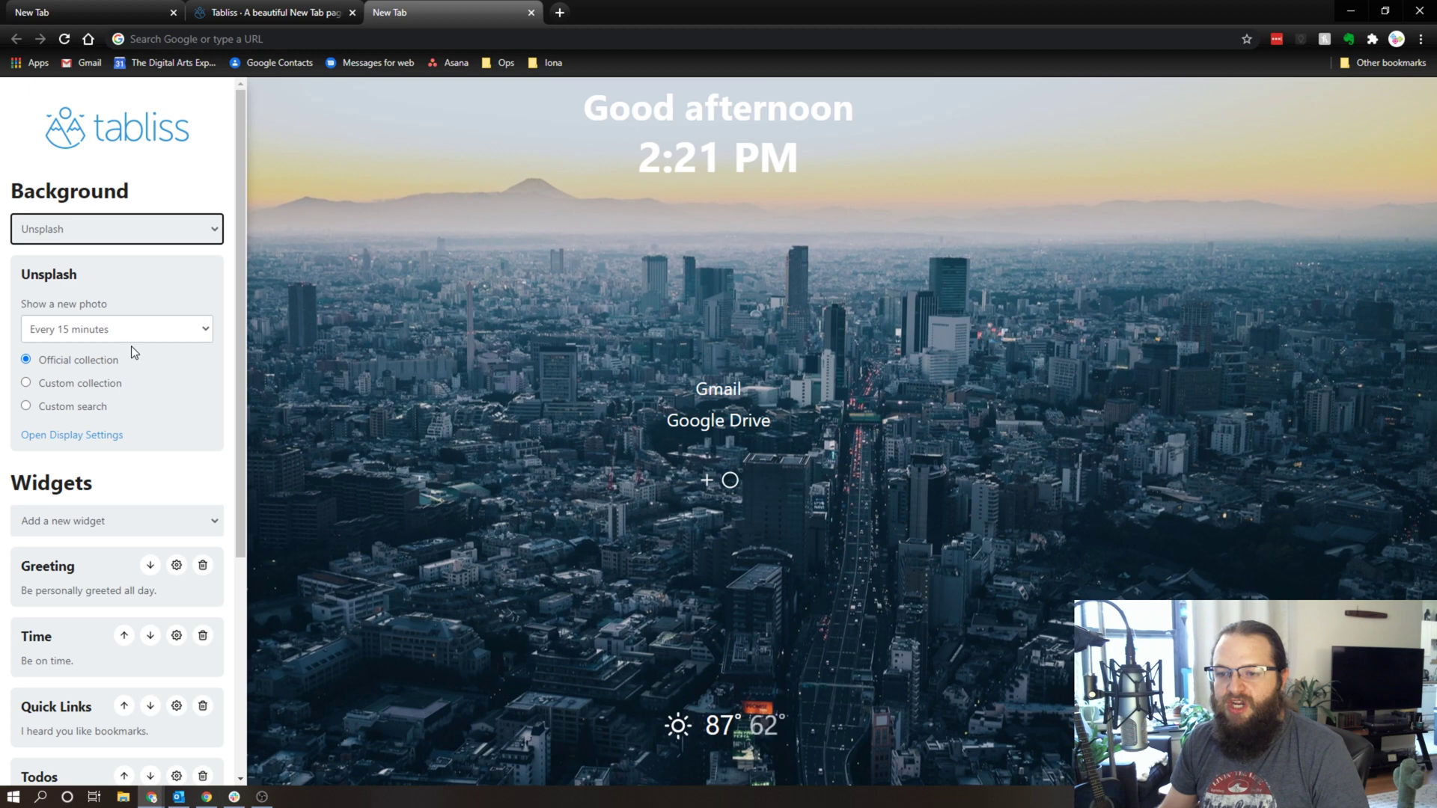
left_click(101, 335)
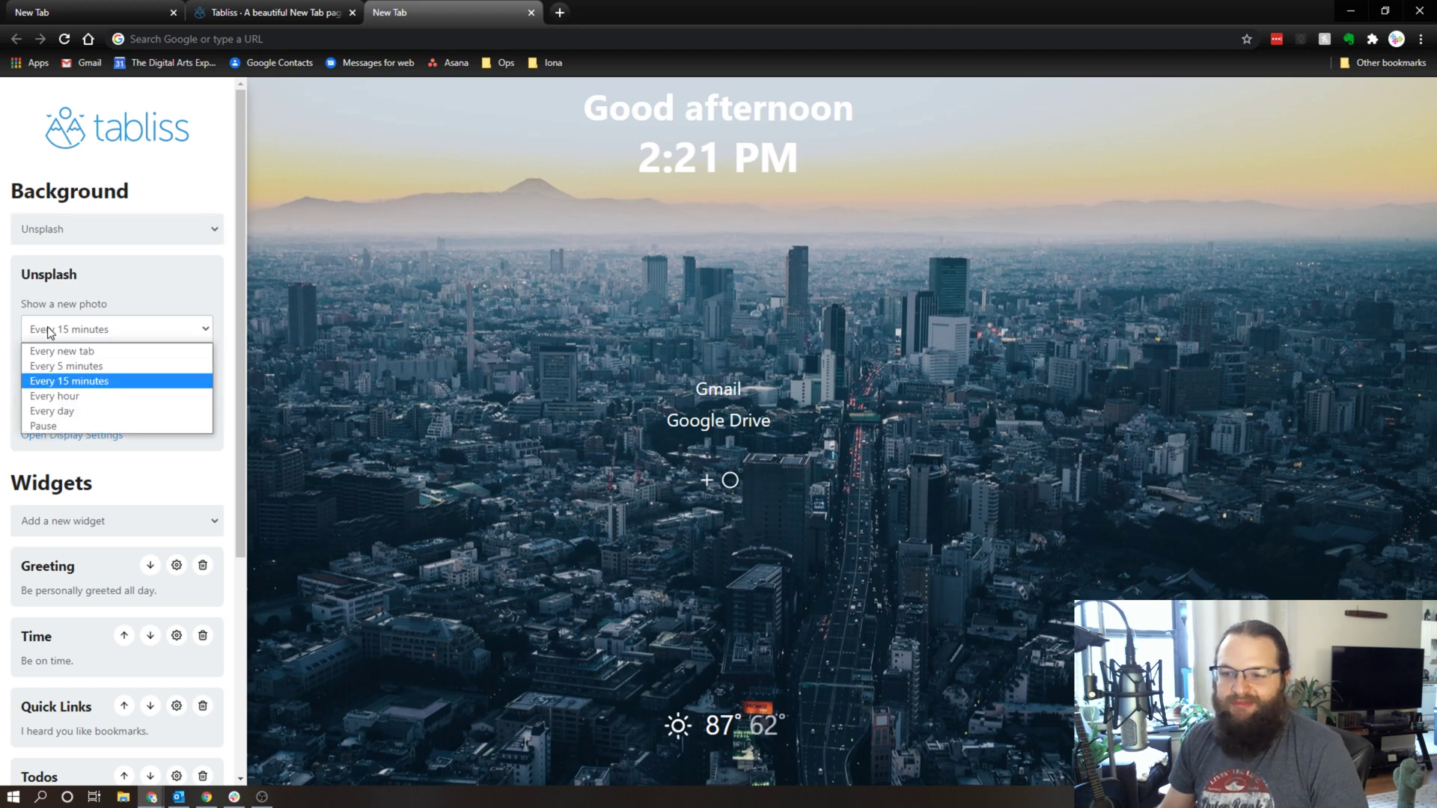
left_click(95, 382)
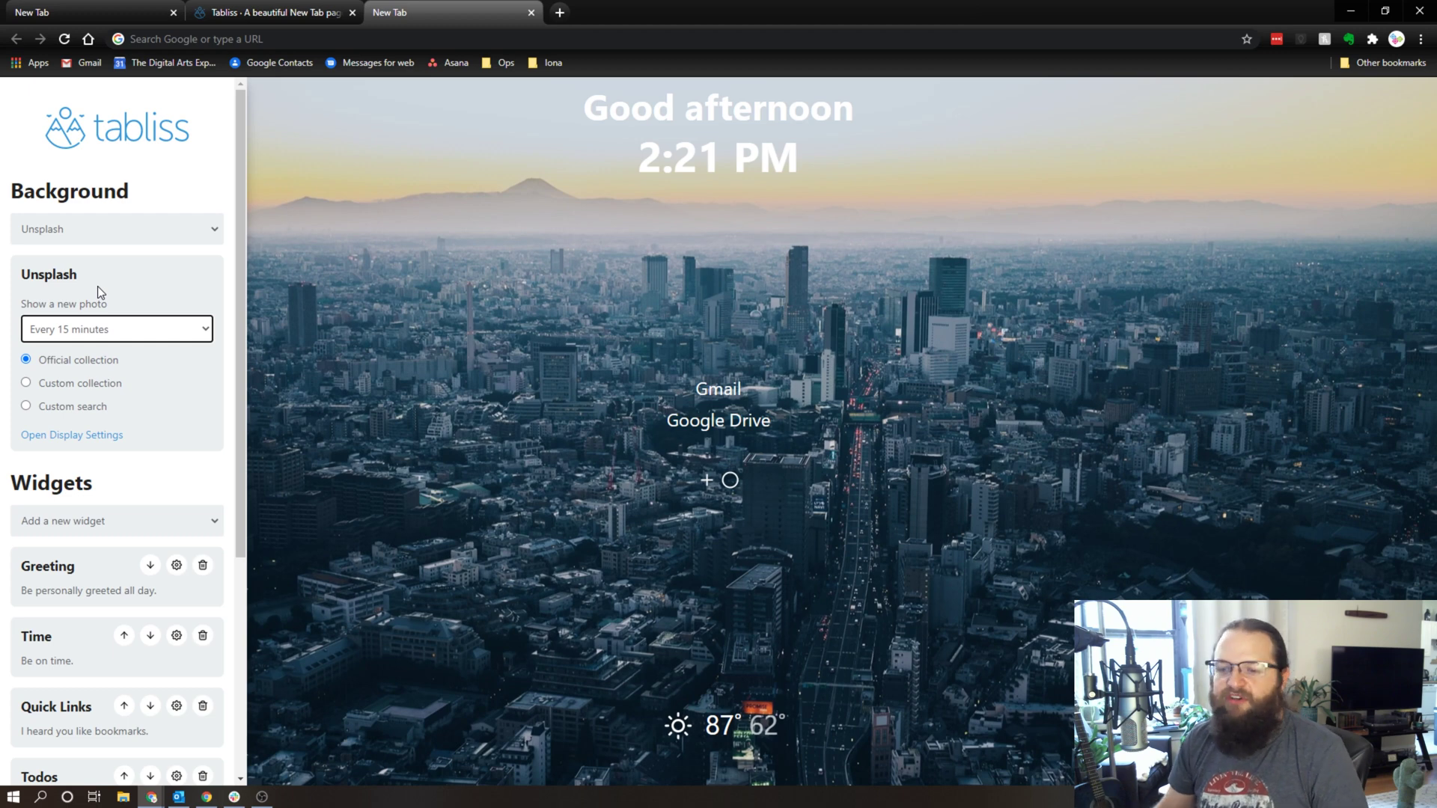
scroll(190, 374, "down", 2)
scroll(149, 407, "down", 2)
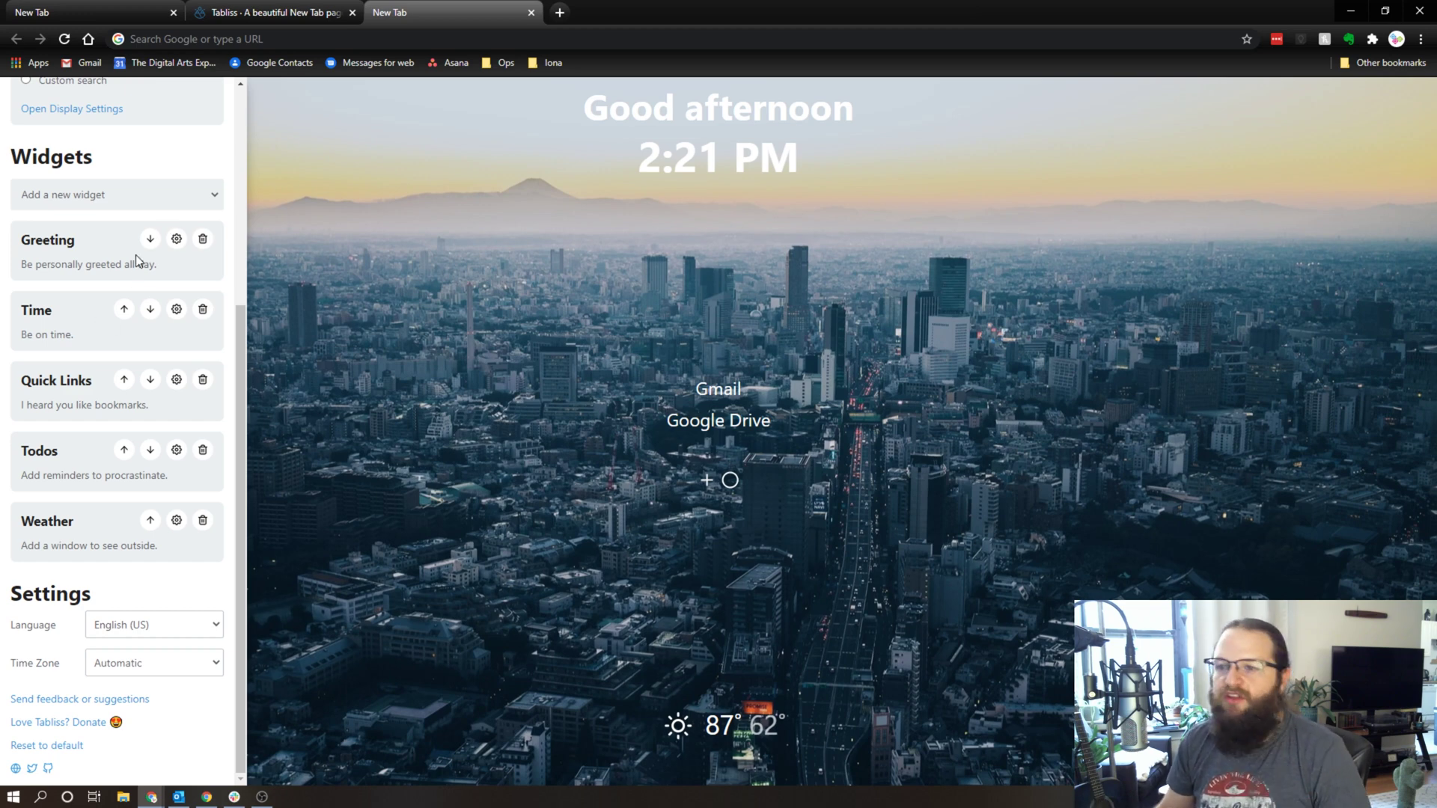
- Check the Greeting settings, then enable 'Display the date' in the Time widget's settings
left_click(176, 239)
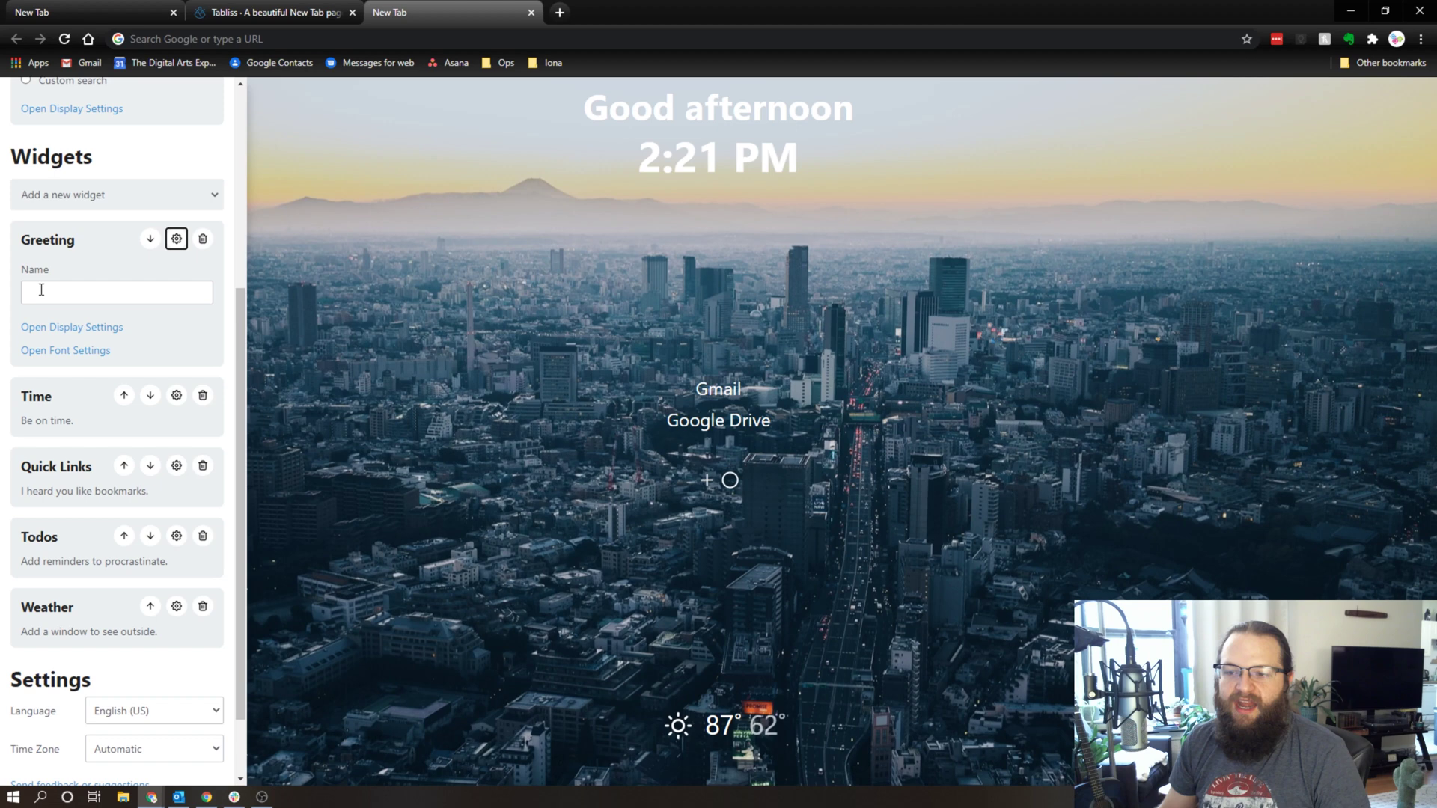
left_click(176, 238)
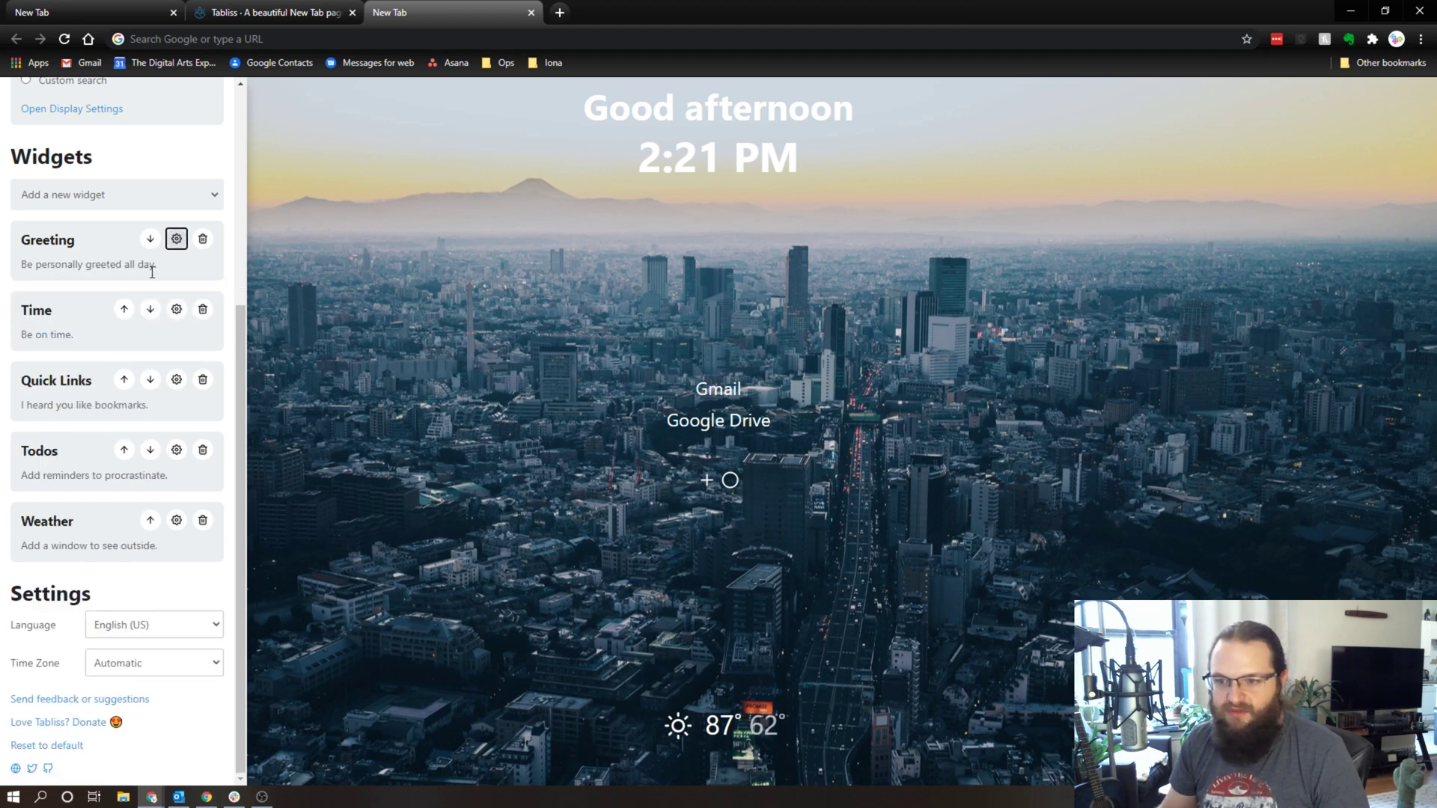
left_click(176, 311)
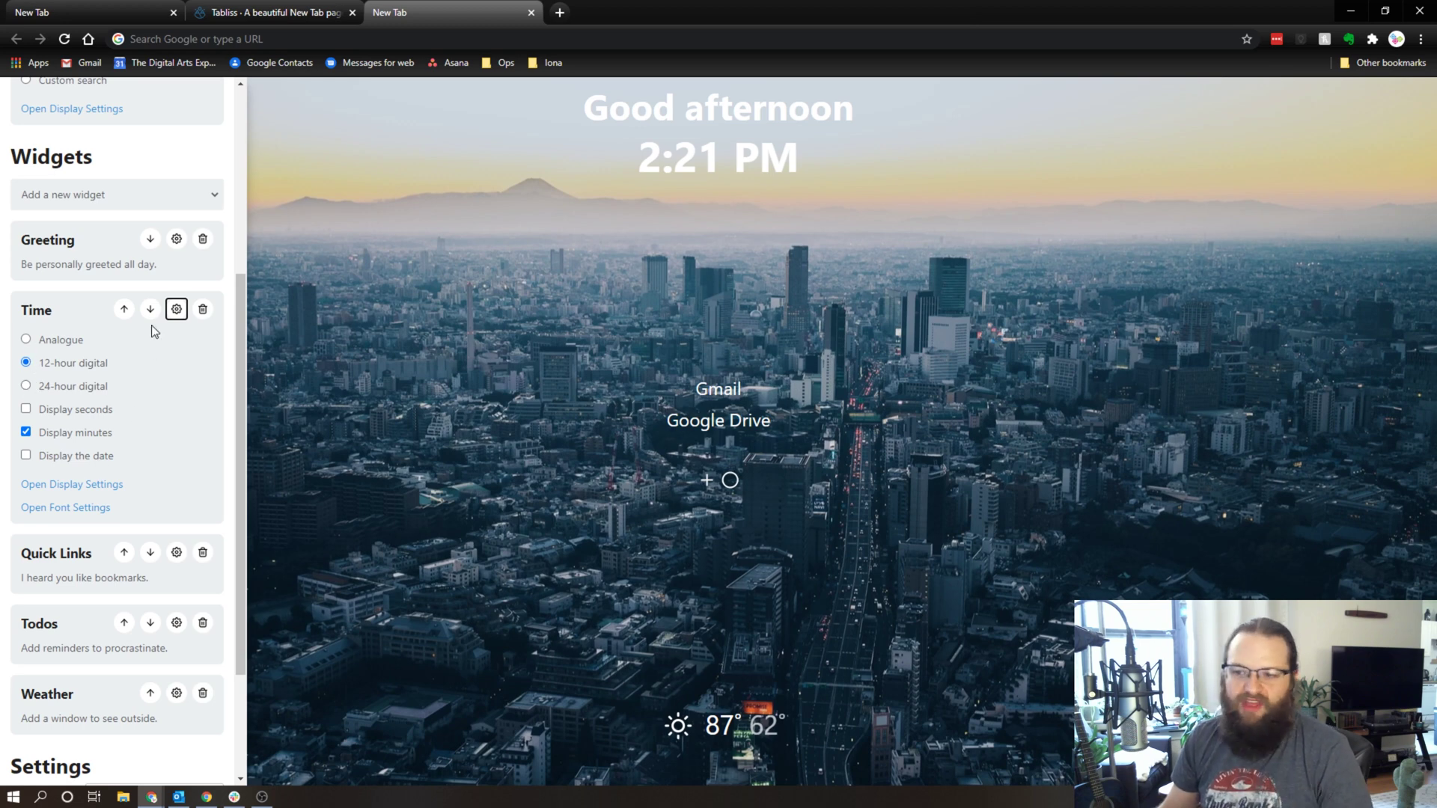
left_click(177, 309)
left_click(176, 310)
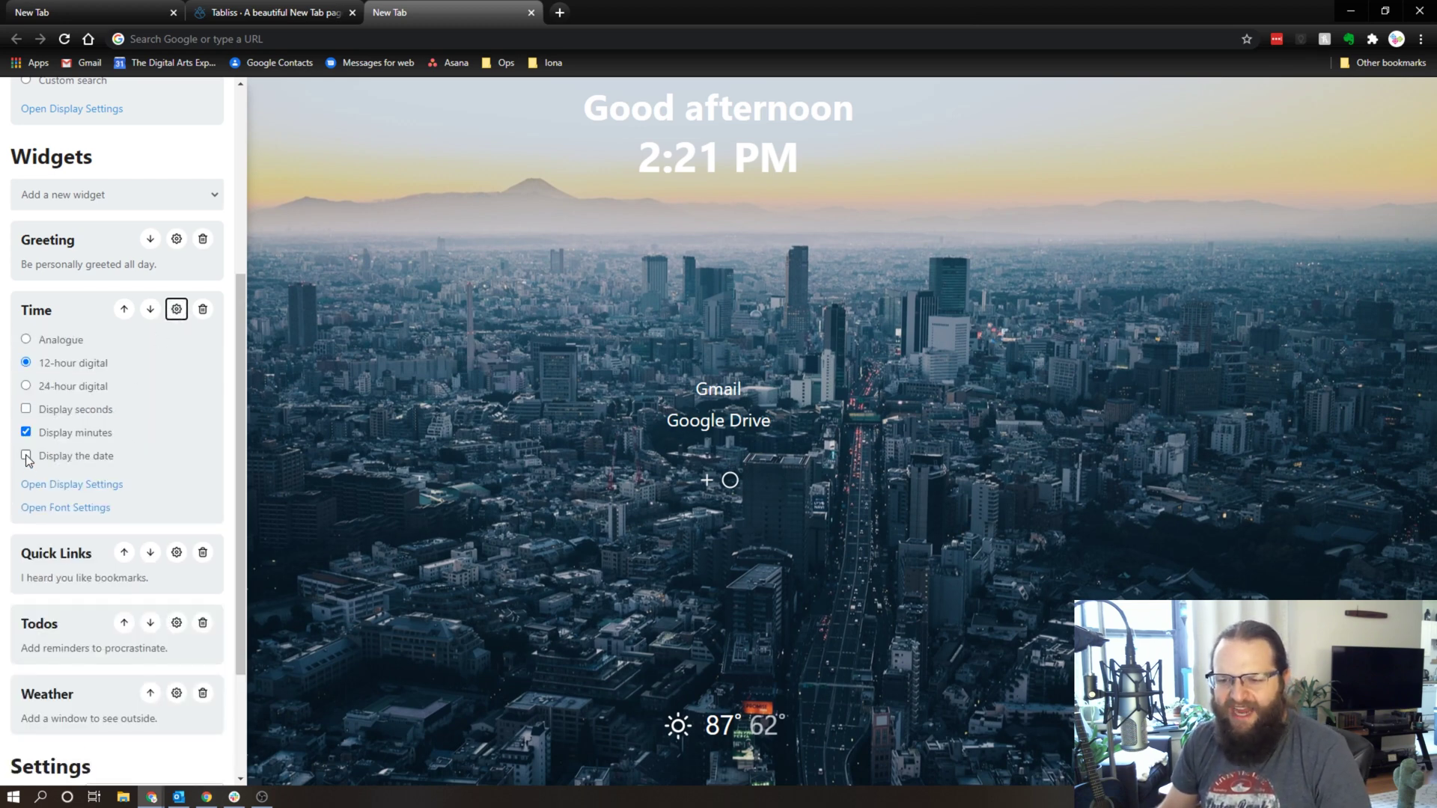
left_click(26, 455)
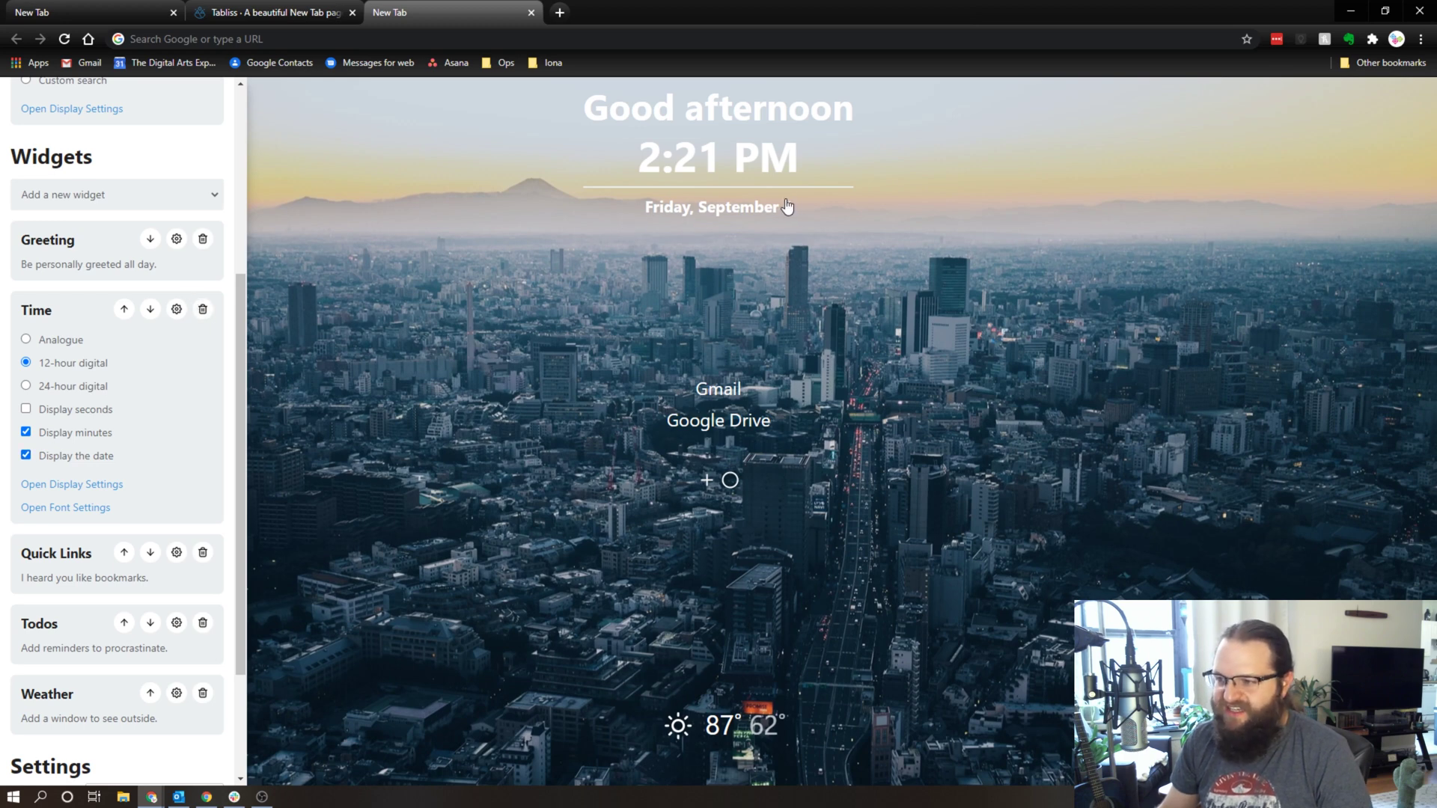
left_click(175, 310)
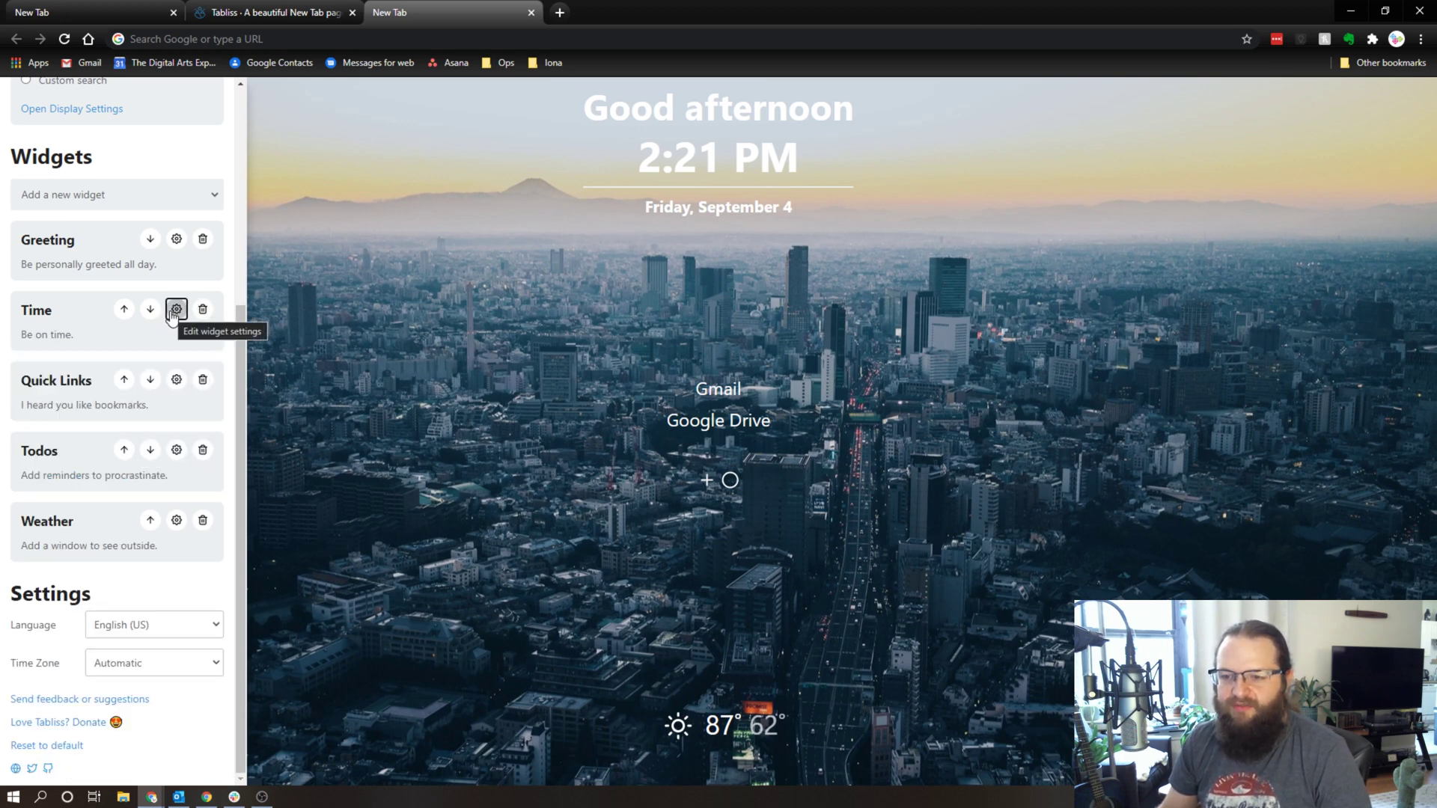
- Review the Quick Links and Todos widget settings, leaving them unchanged
left_click(177, 380)
scroll(97, 411, "down", 2)
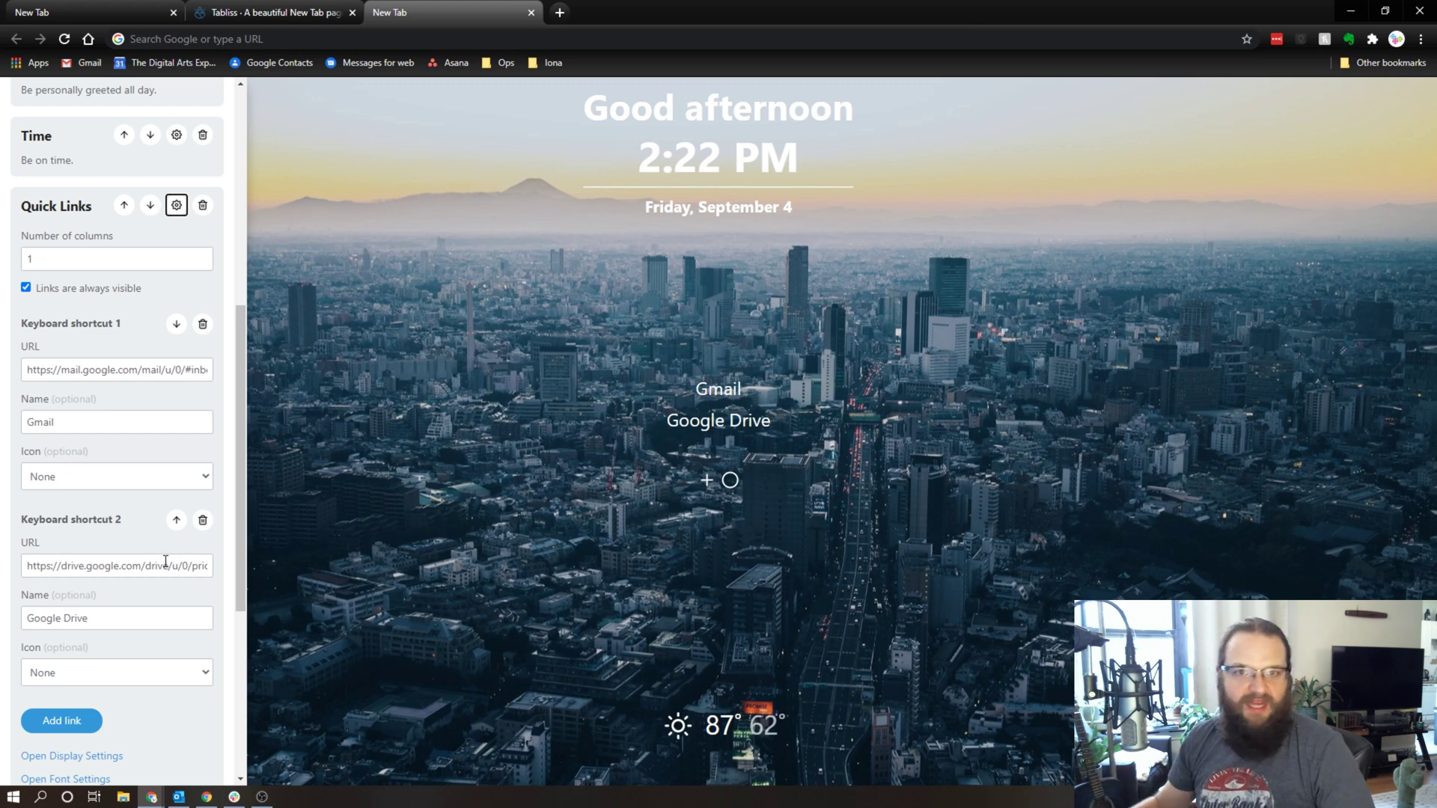
scroll(155, 479, "down", 3)
scroll(155, 481, "up", 6)
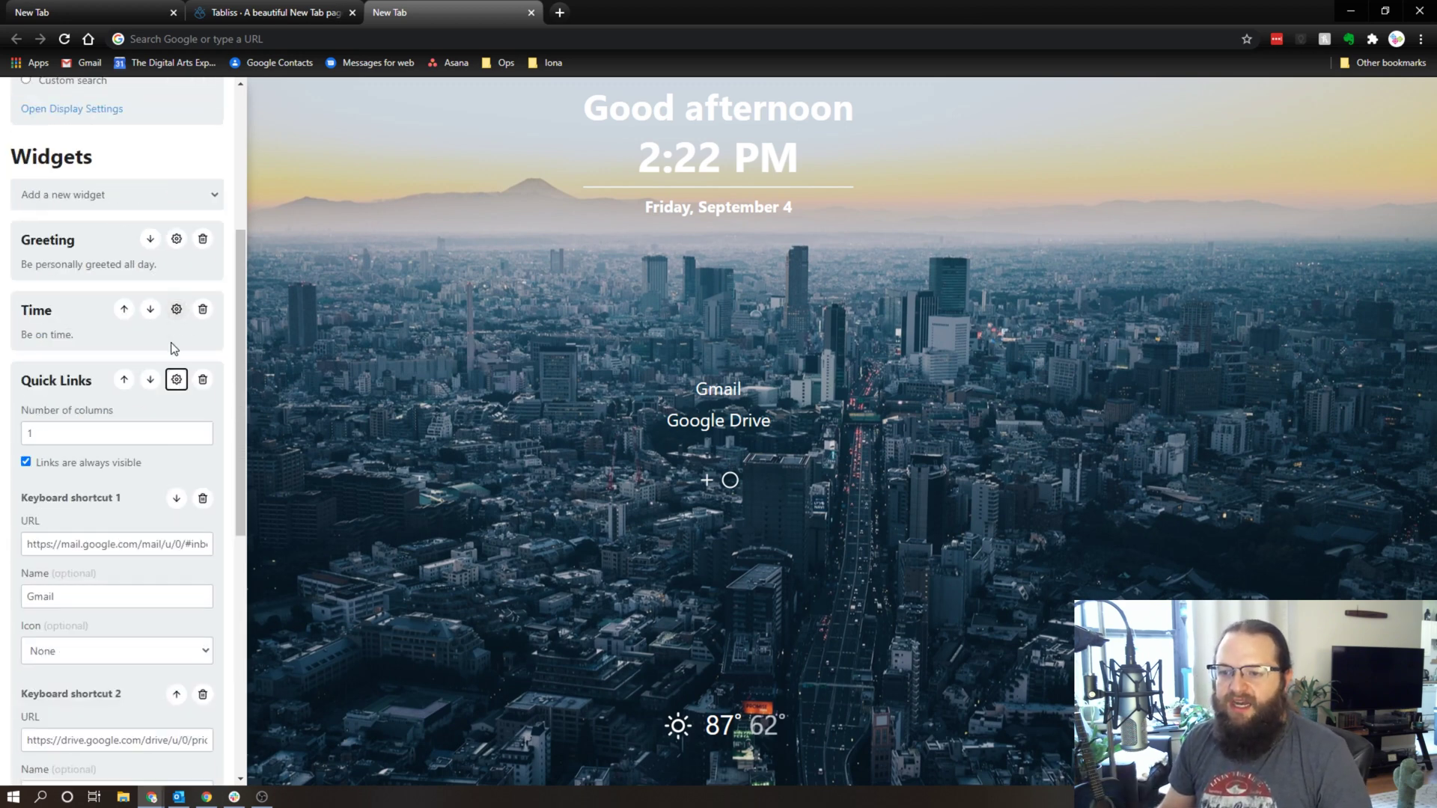
left_click(176, 380)
left_click(176, 450)
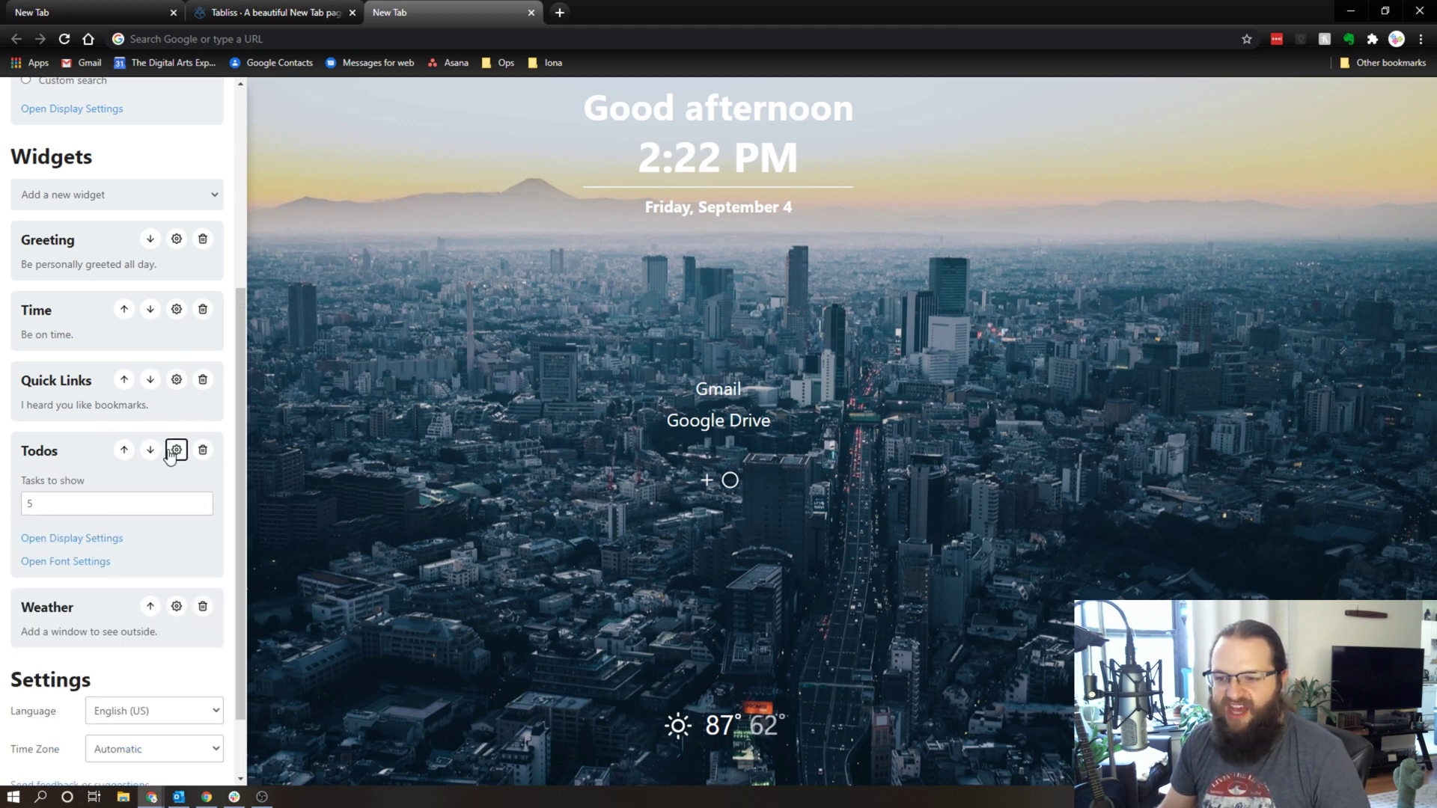
left_click(177, 450)
scroll(172, 516, "up", 2)
scroll(188, 419, "up", 1)
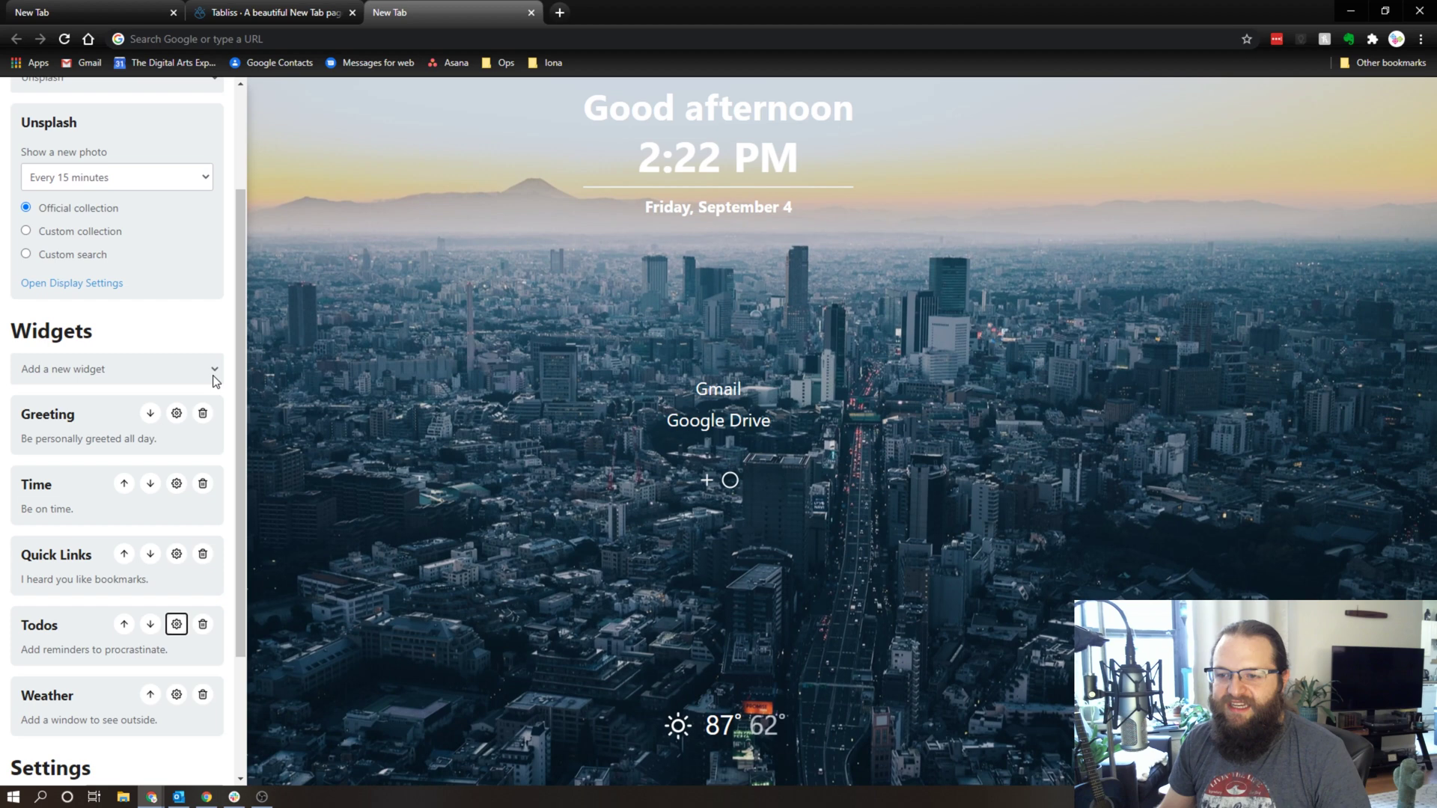
left_click(213, 367)
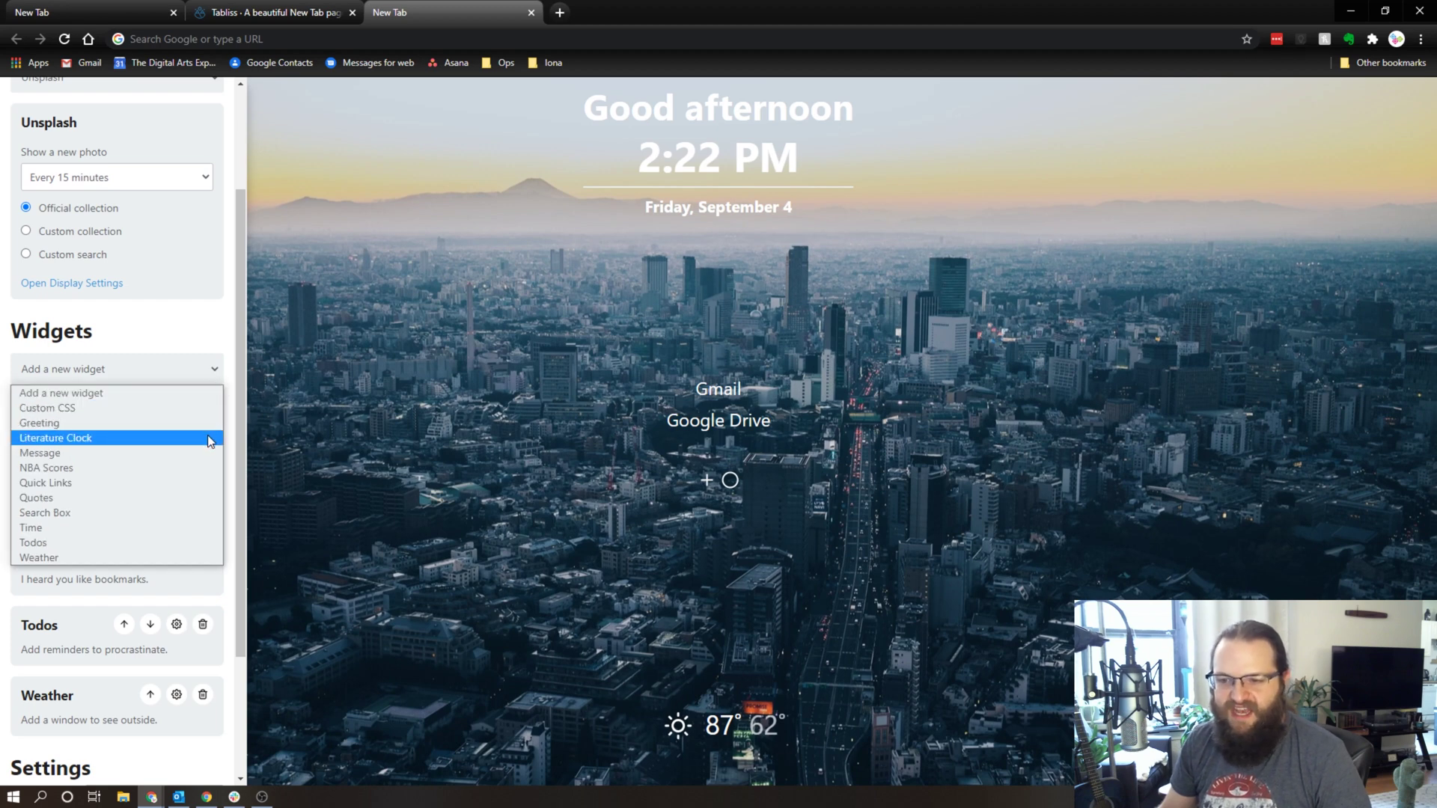
left_click(62, 439)
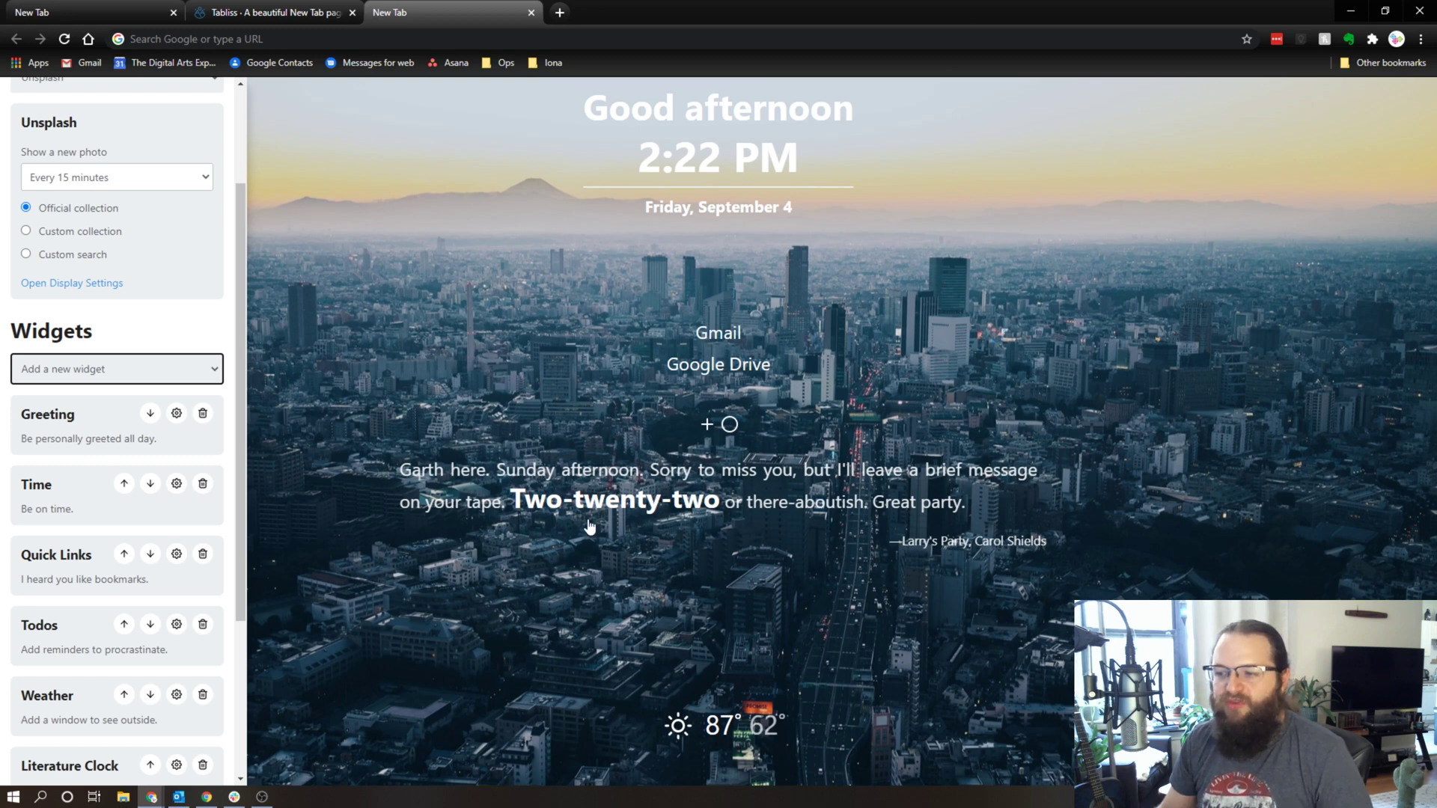
scroll(176, 466, "down", 3)
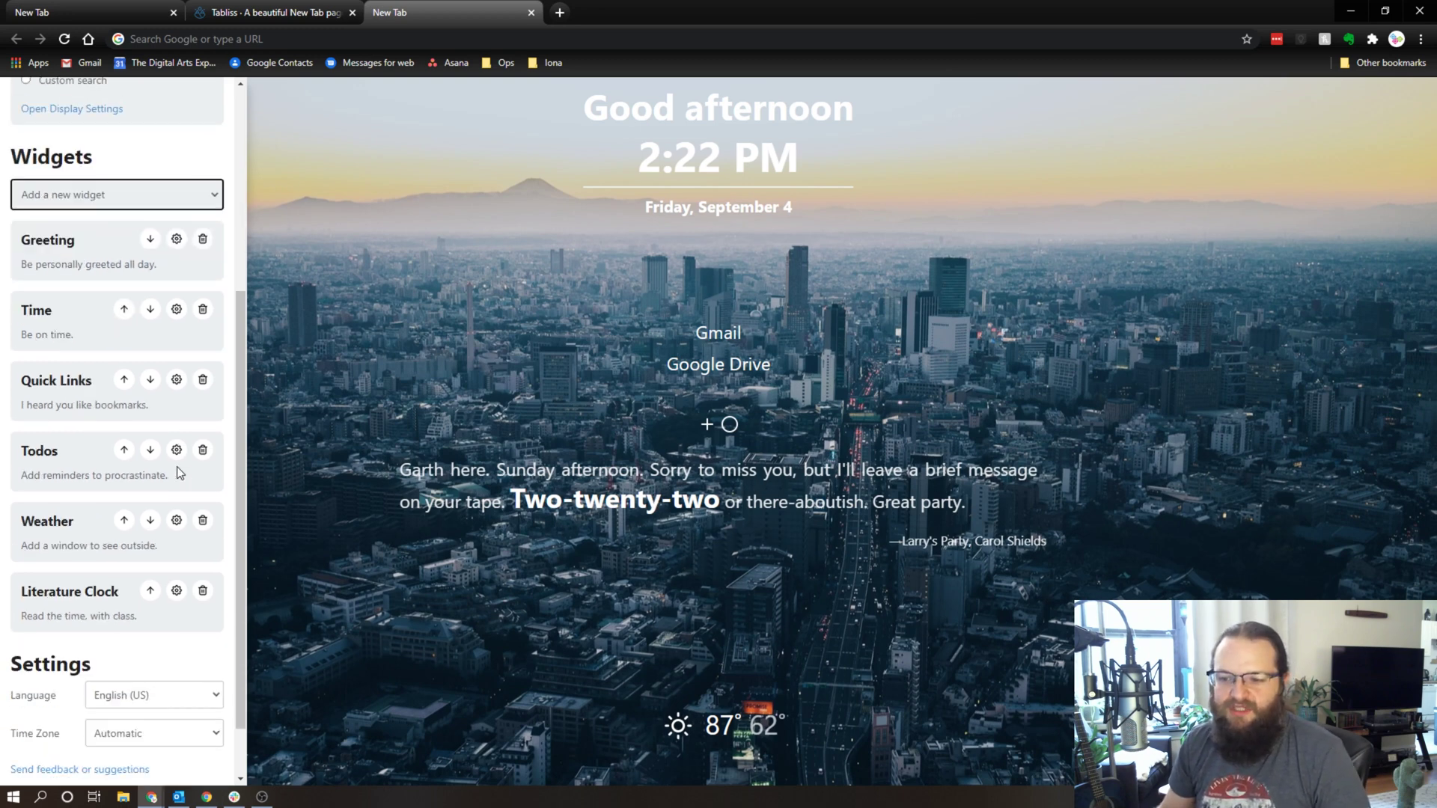
left_click(202, 591)
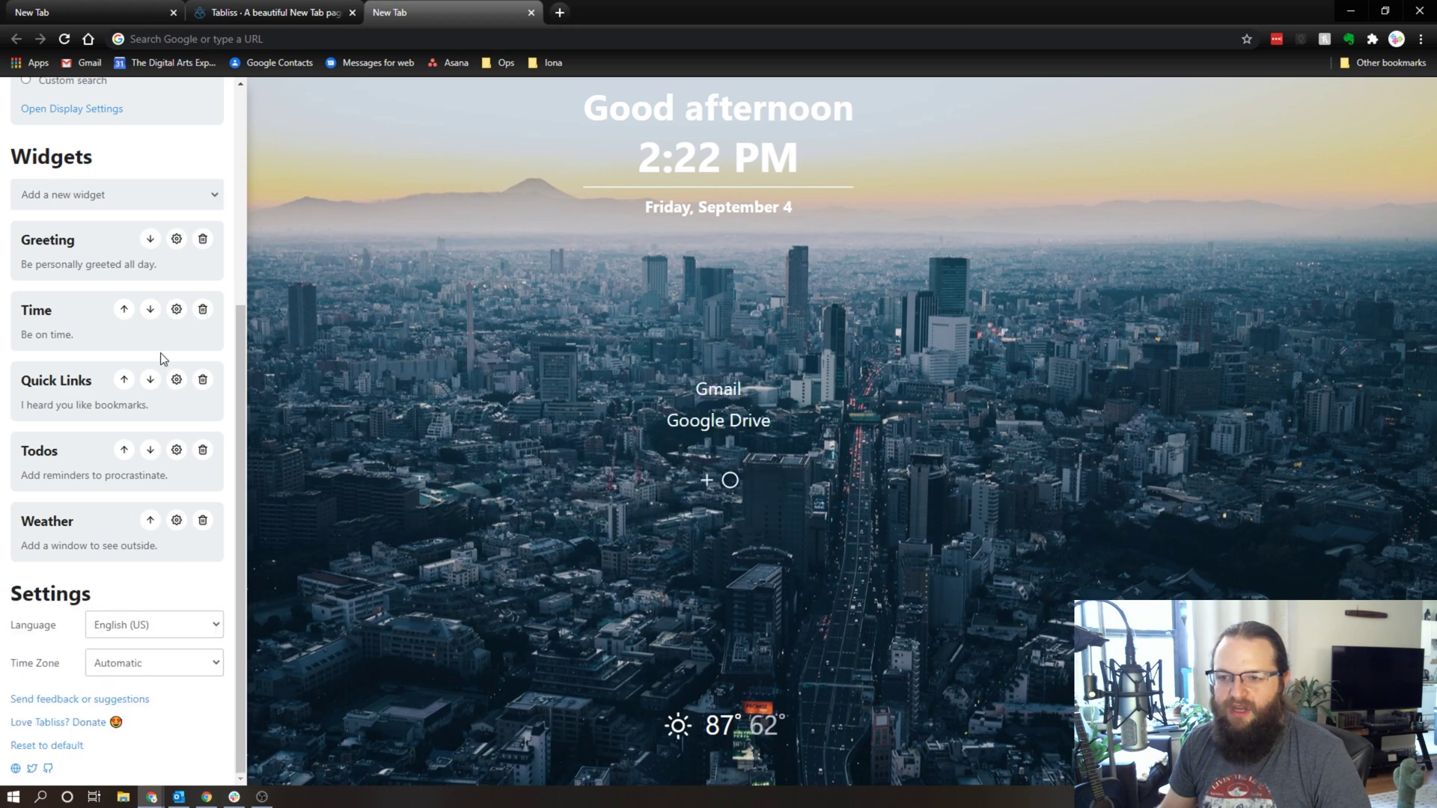
left_click(205, 195)
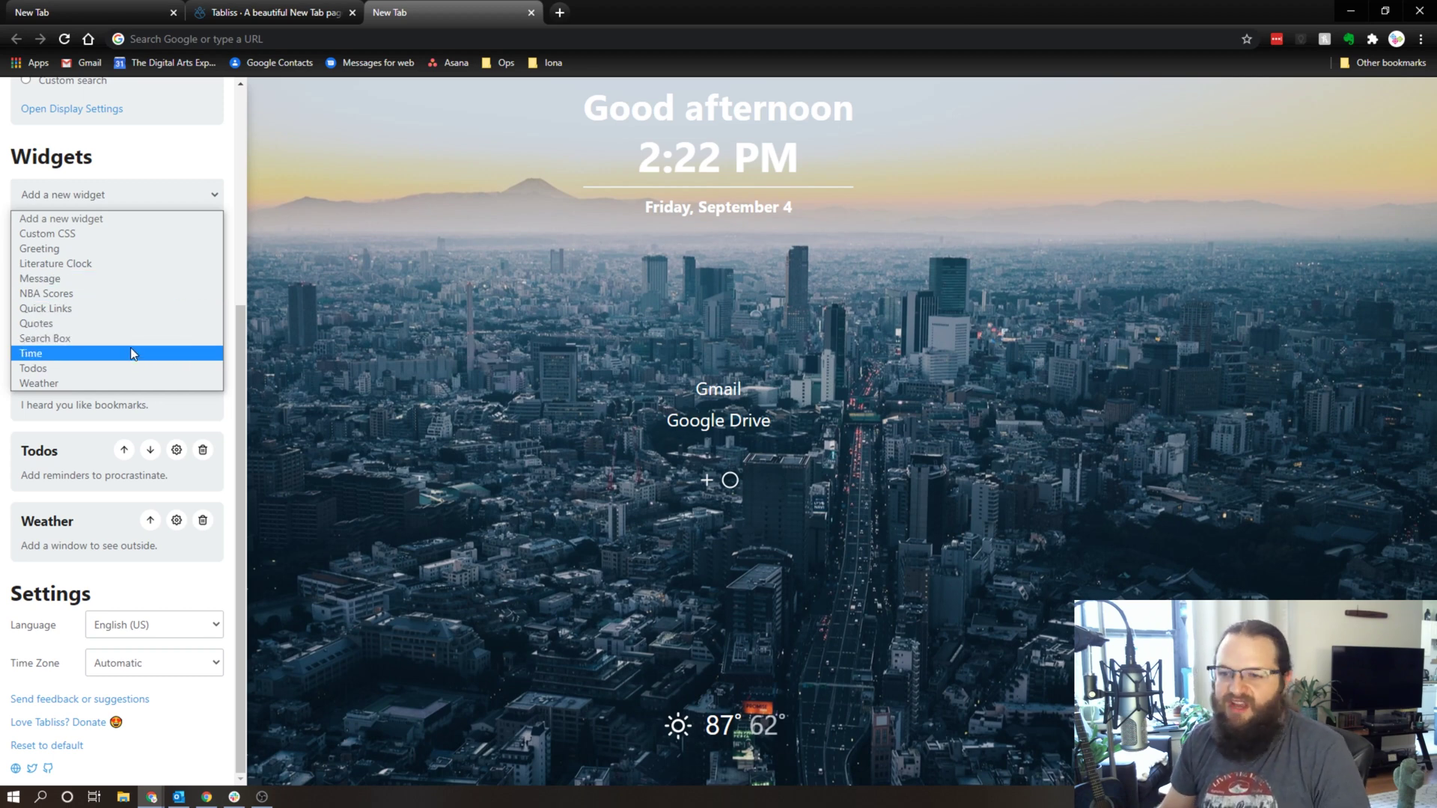
left_click(193, 158)
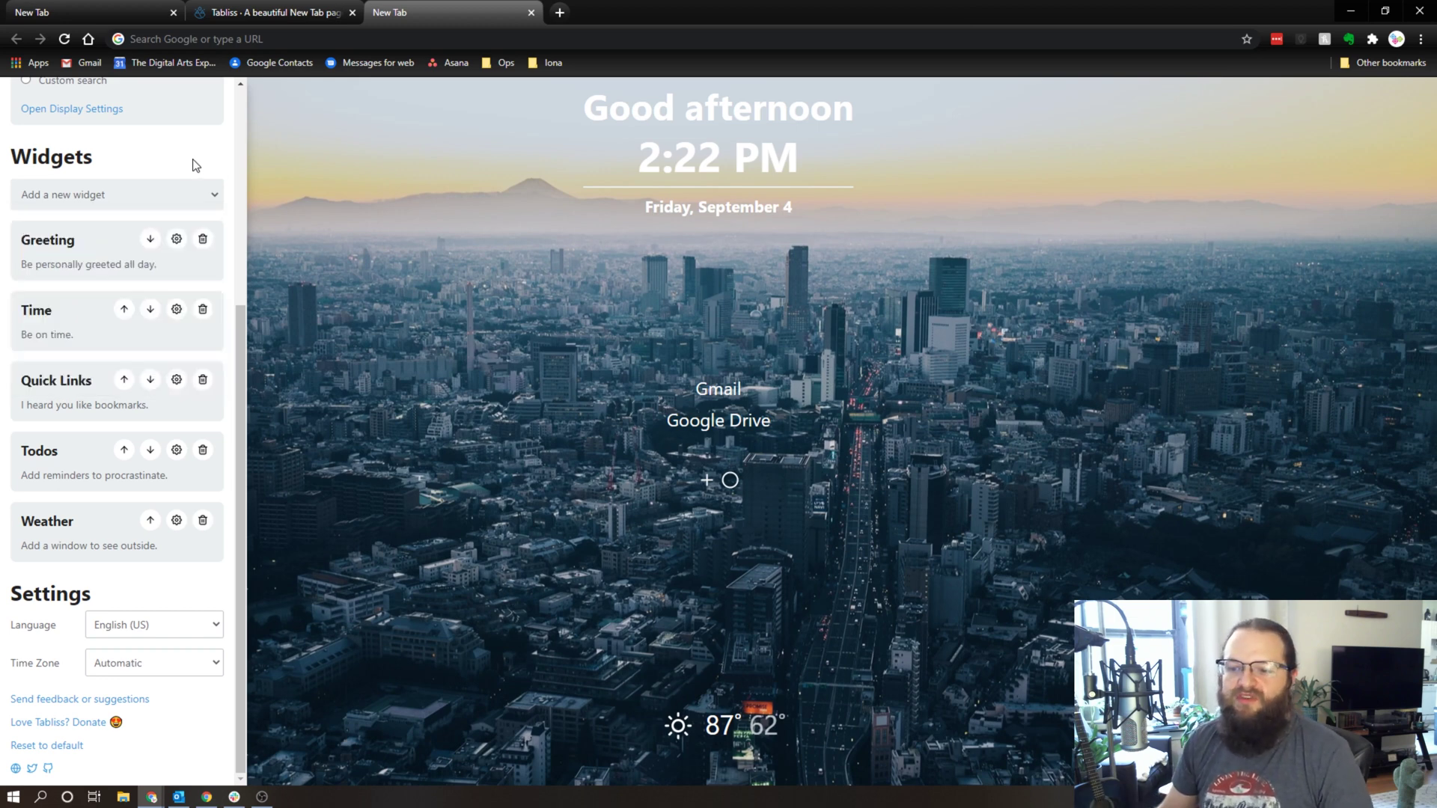
- Dismiss the settings sidebar to reveal the 2:23 PM clock, date, links and 87° weather
left_click(479, 328)
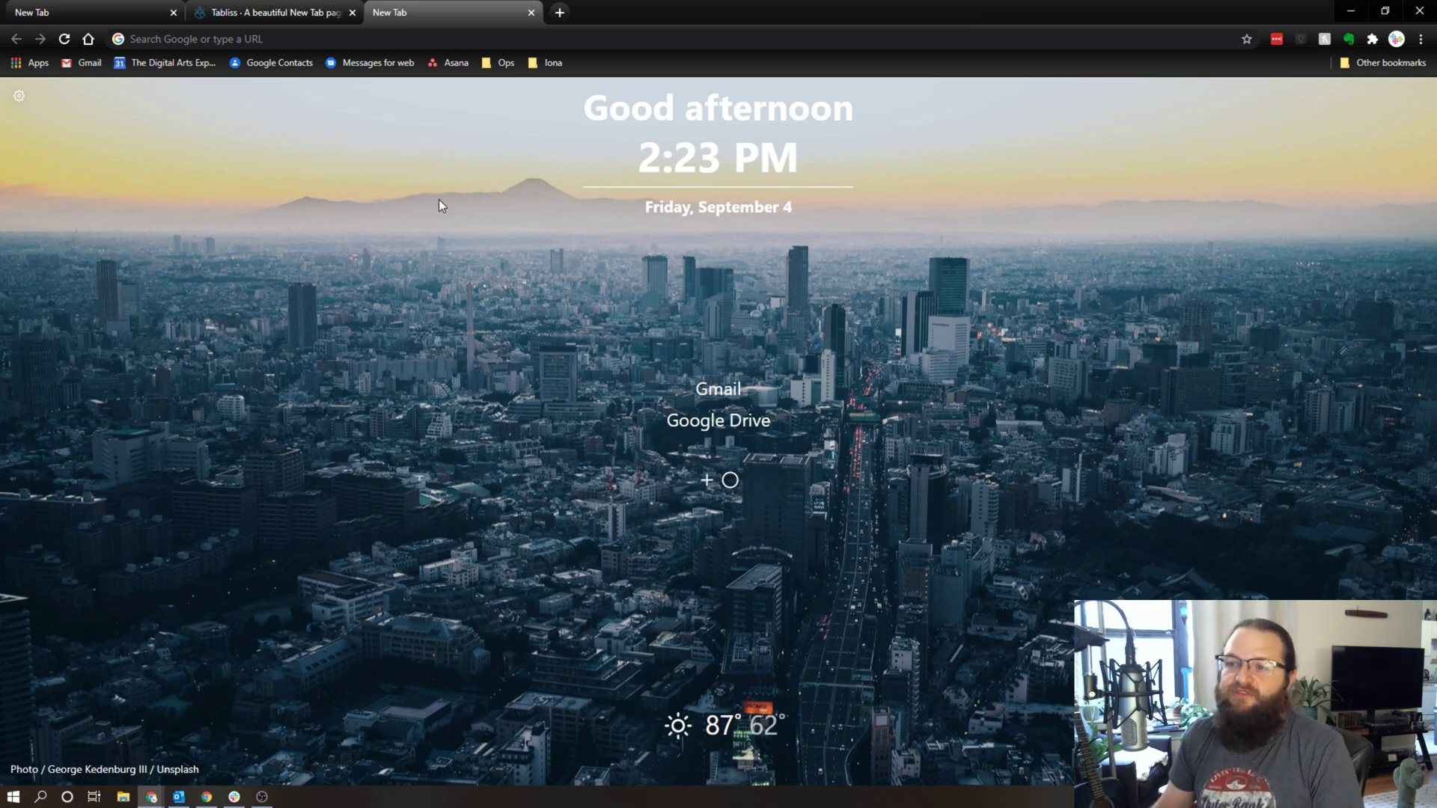
- Switch to the 'Tabliss - A beautiful New Tab page' tab in Chrome
left_click(250, 13)
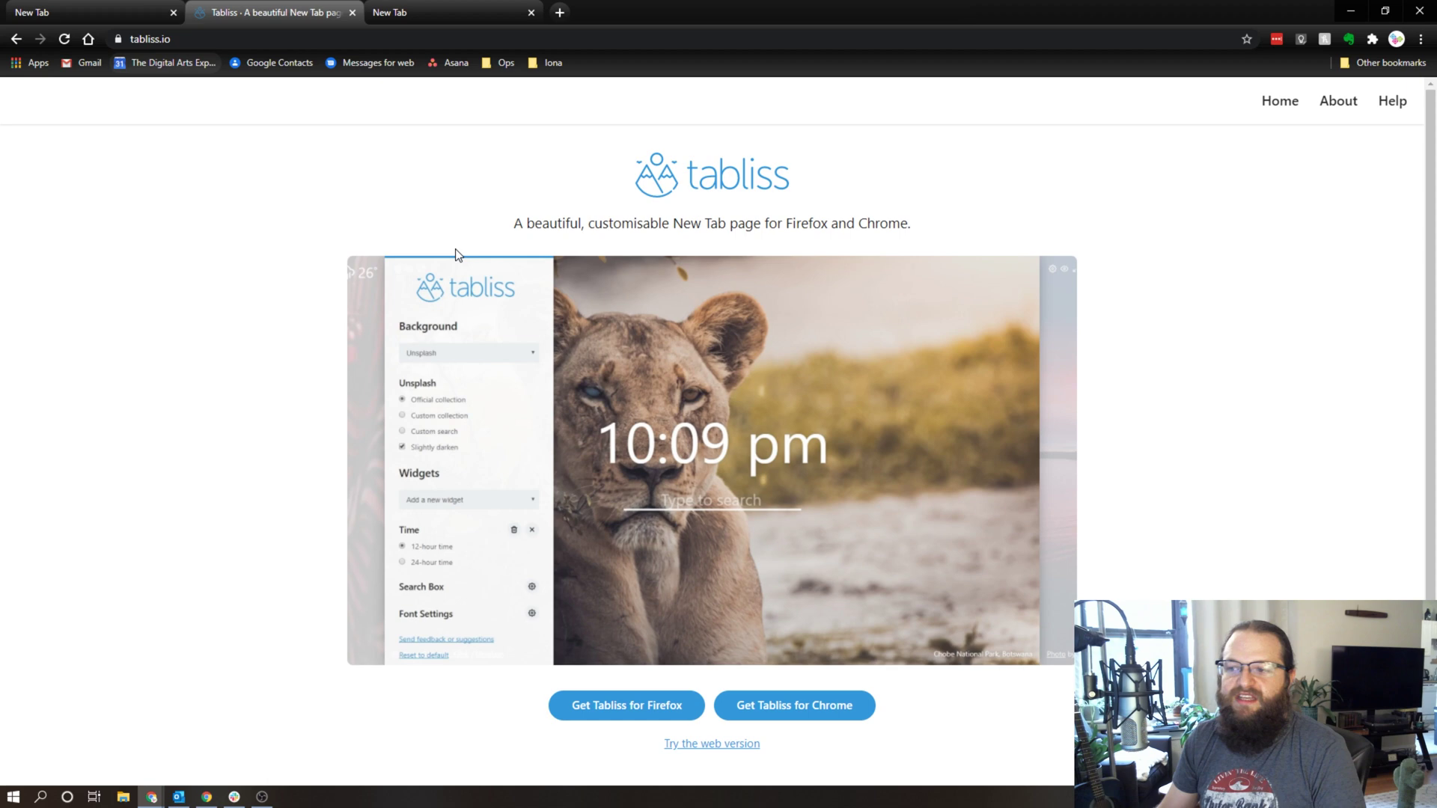